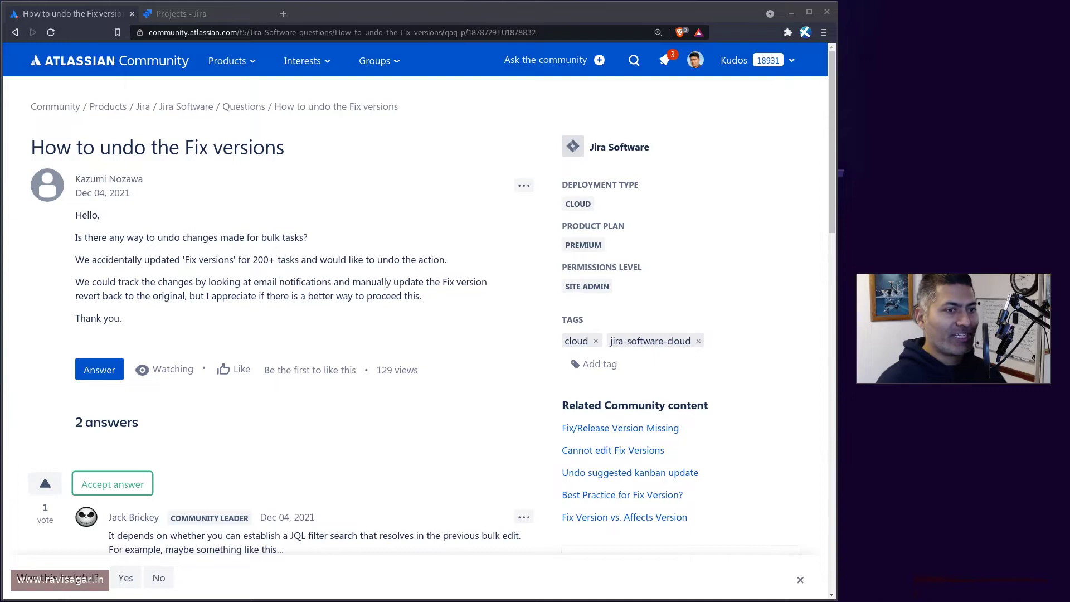
Step: Go to Jira and open the full issue search listing all 384 issues
key(alt+Tab)
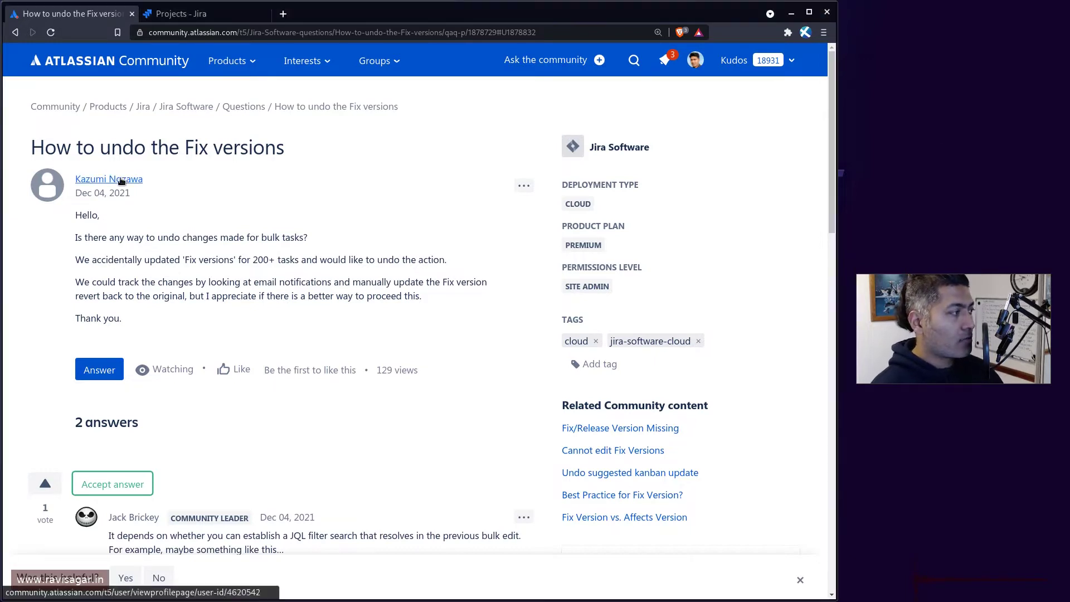
mouse_move(123, 184)
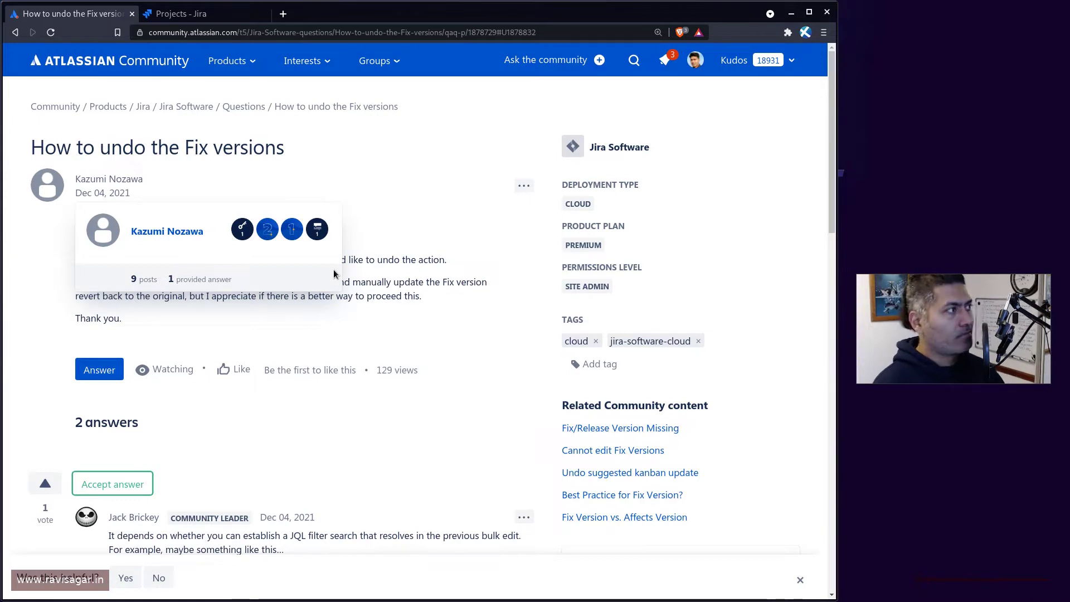
scroll(398, 268, down, 2)
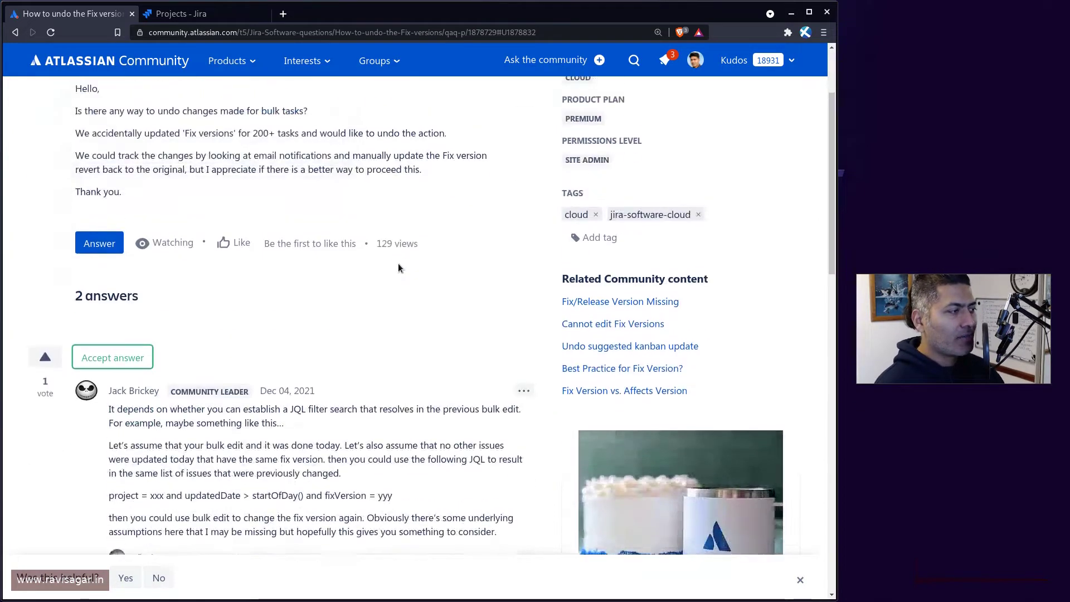
scroll(398, 266, up, 2)
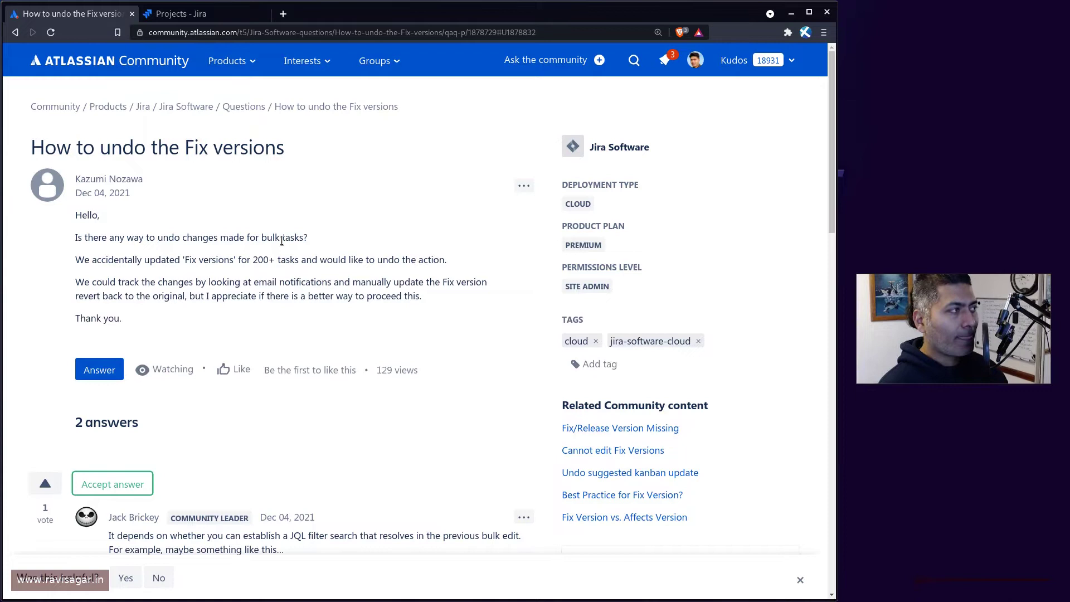
key(ctrl+Tab)
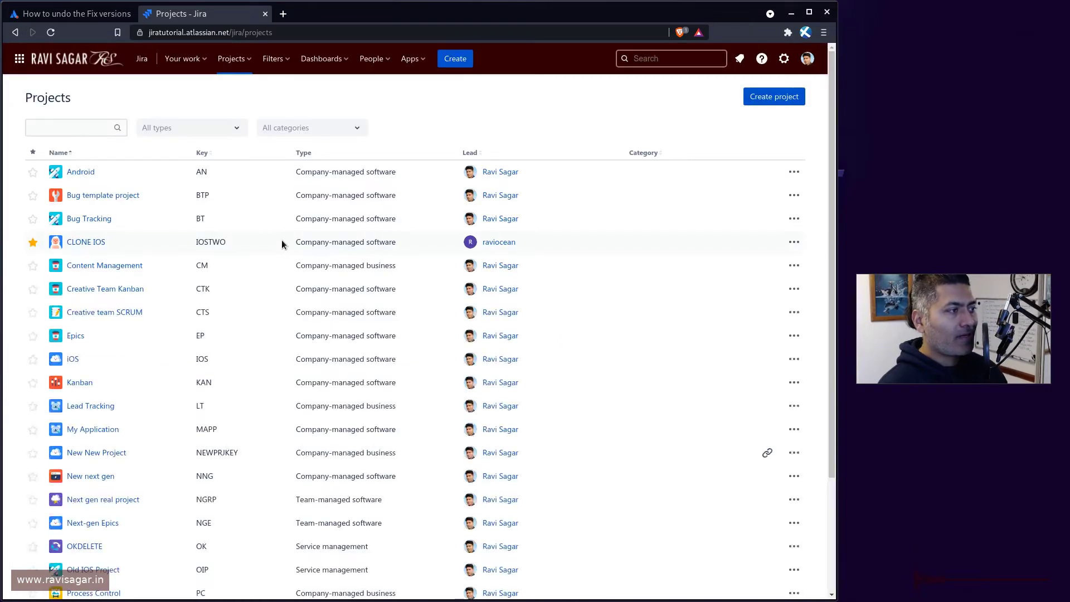
click(666, 53)
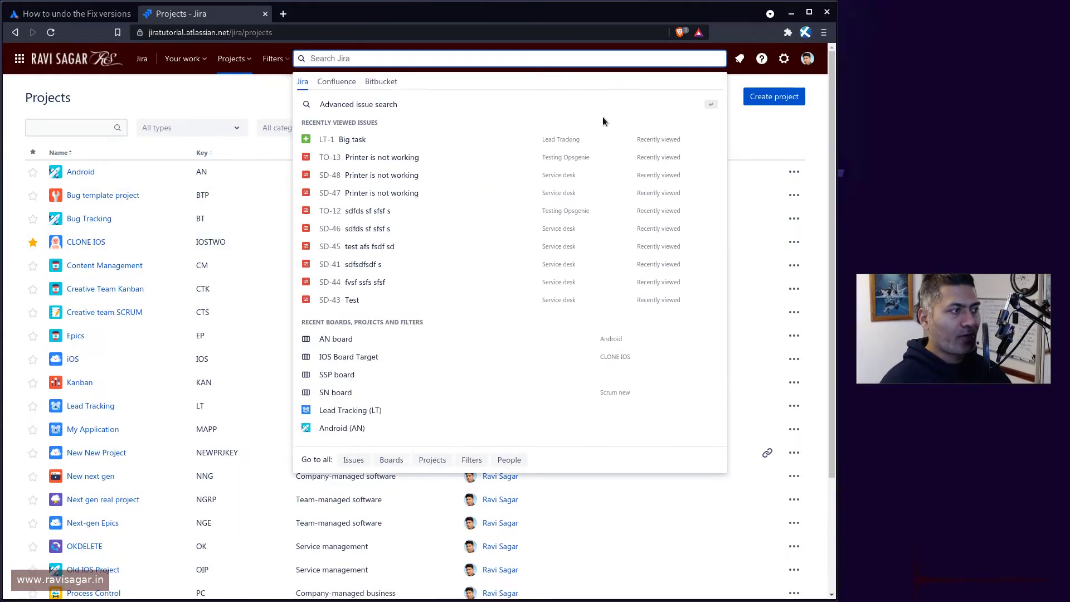
click(353, 461)
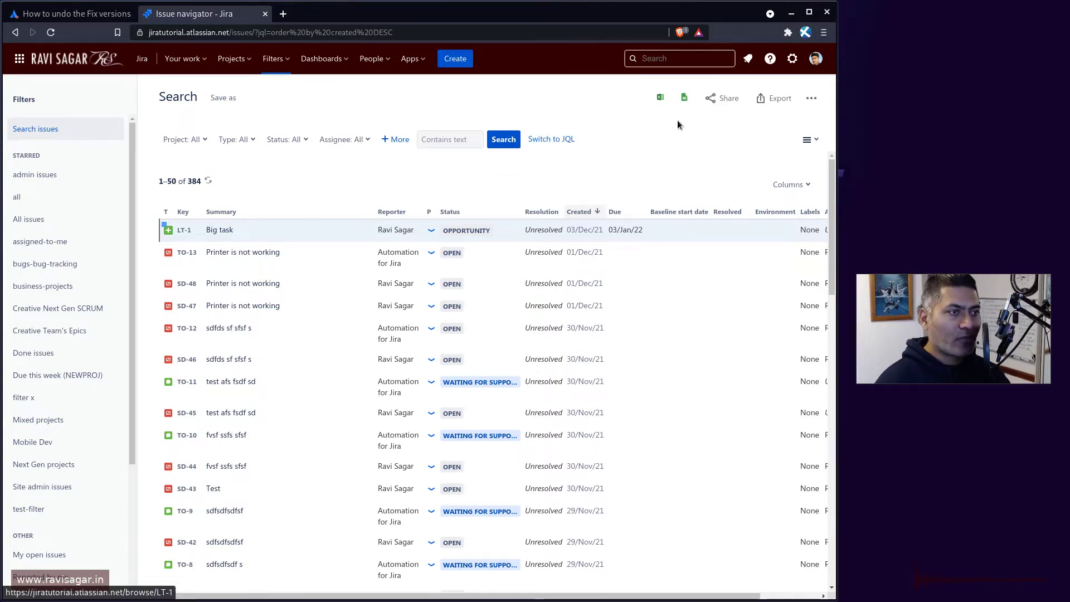
Step: Start a bulk change of the current page's issues with all selections cleared
click(812, 98)
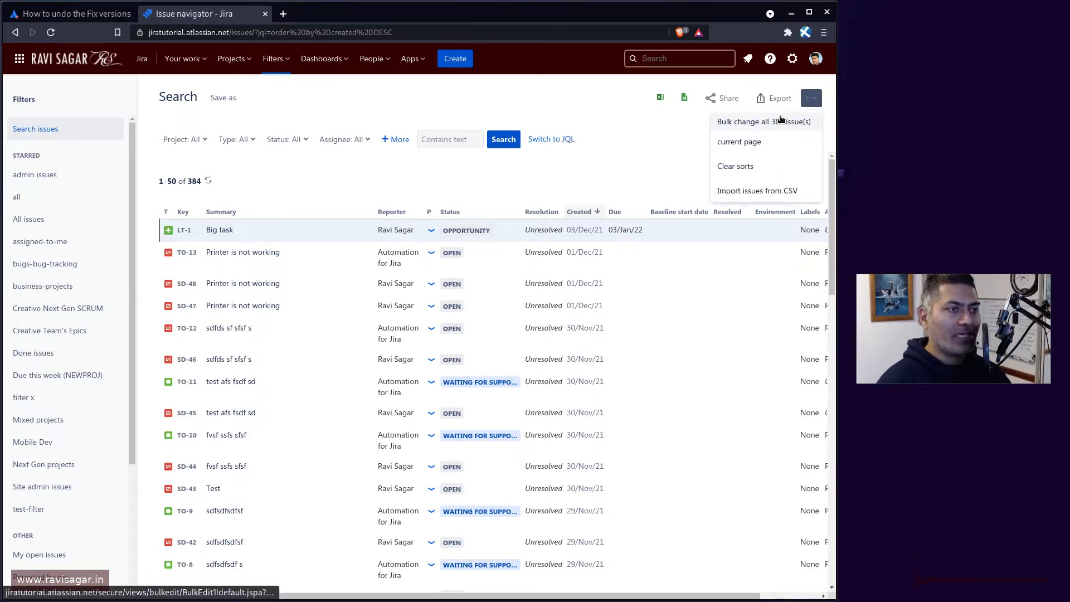
click(755, 144)
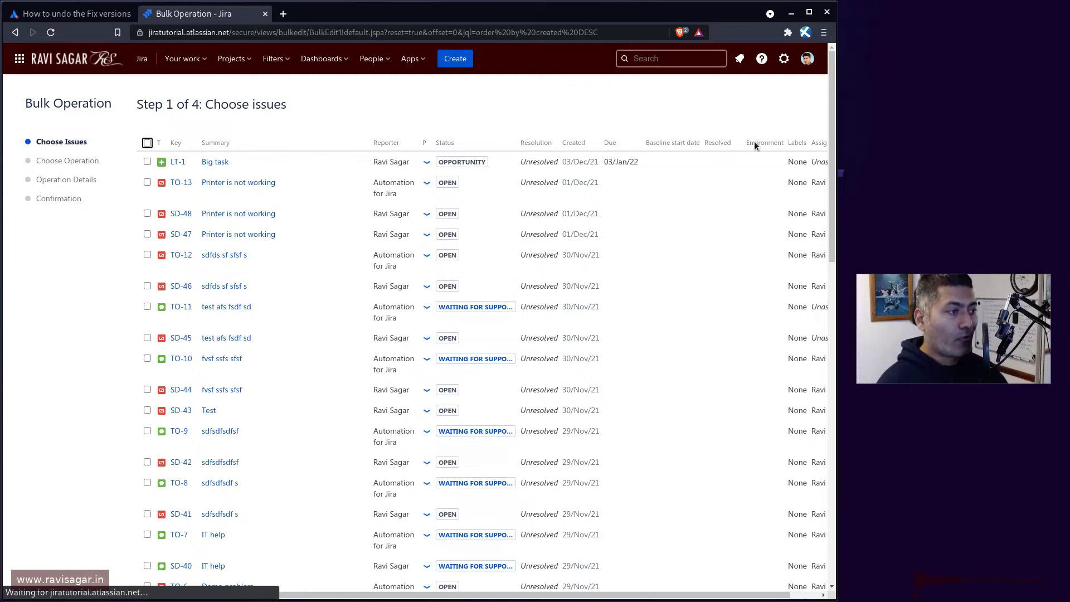
click(147, 144)
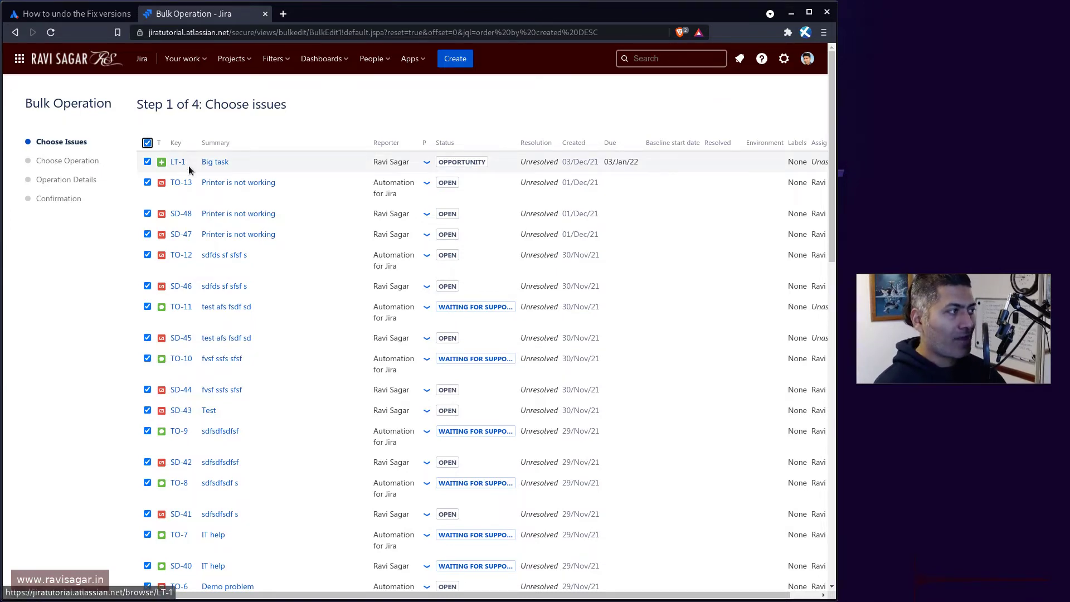
scroll(286, 306, down, 7)
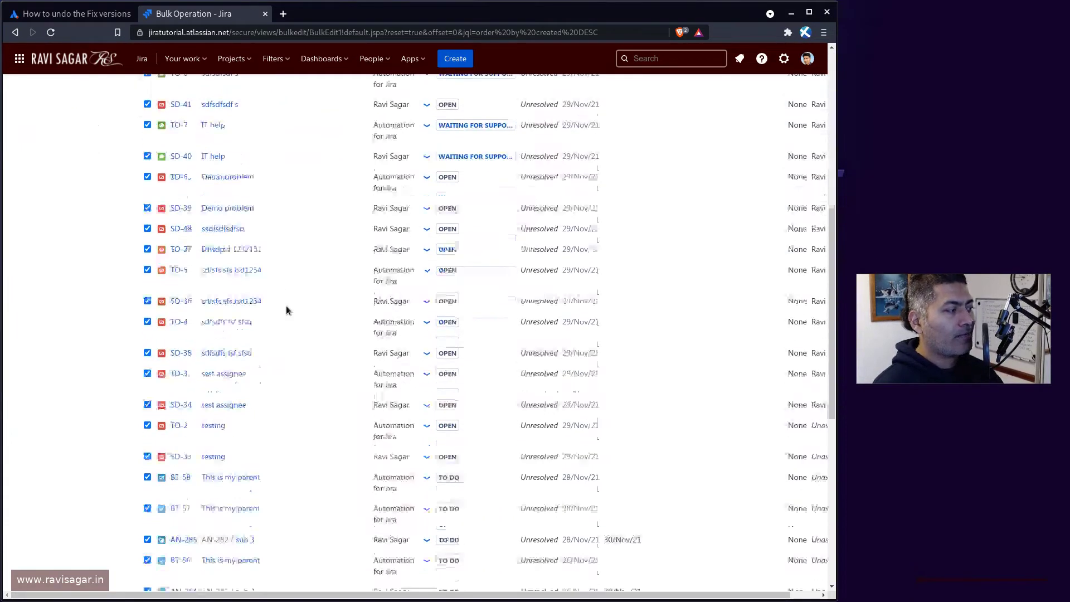
scroll(286, 306, up, 7)
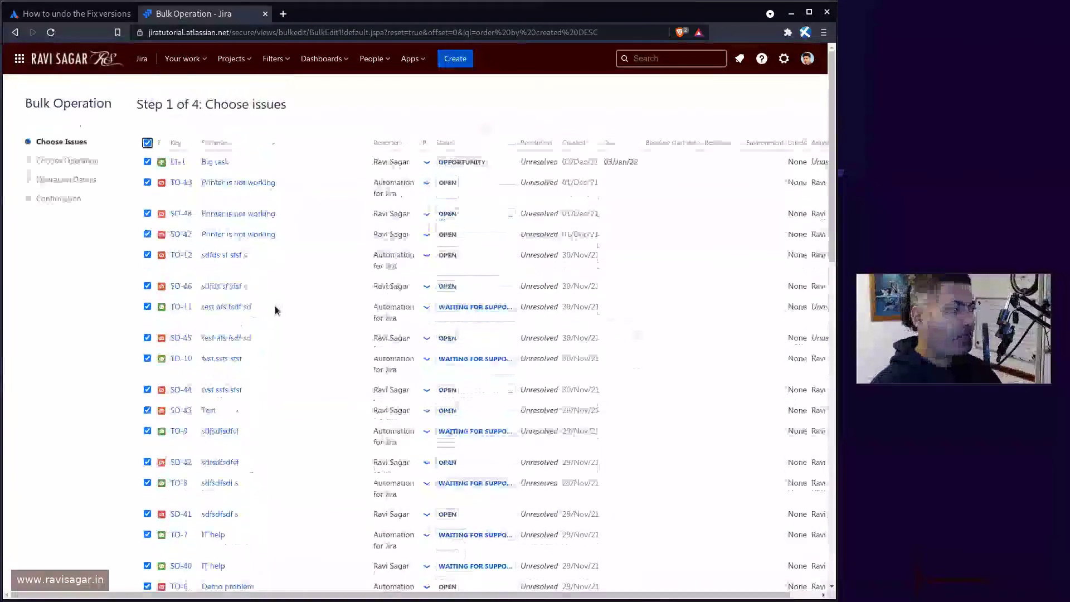
click(147, 143)
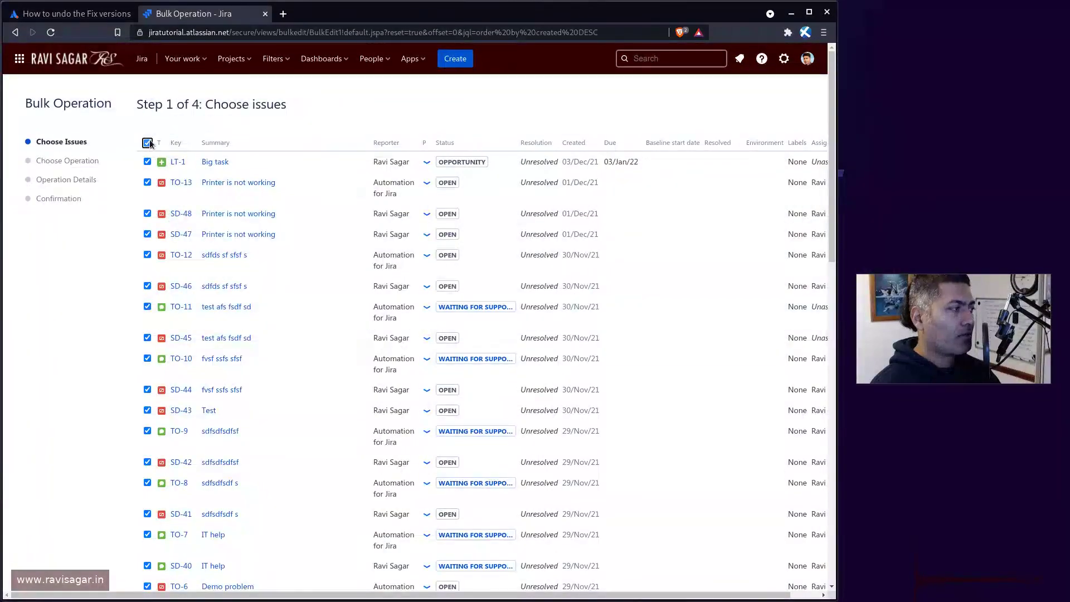
Step: Tick TO-13, SD-48, SD-47, TO-12, SD-46 and SD-45 for the bulk change
click(148, 183)
click(147, 213)
click(147, 234)
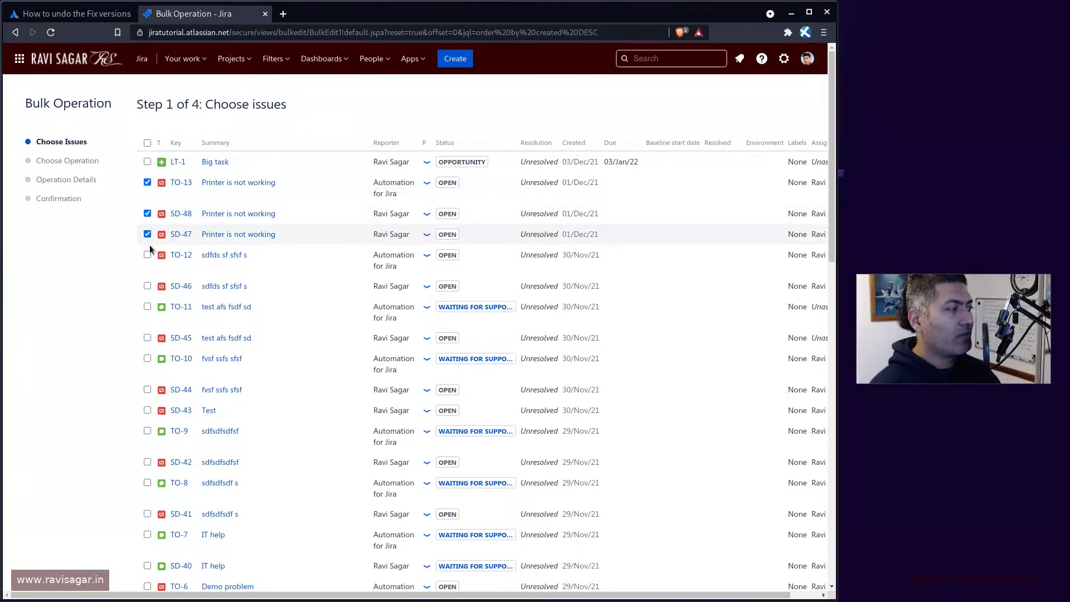
click(147, 255)
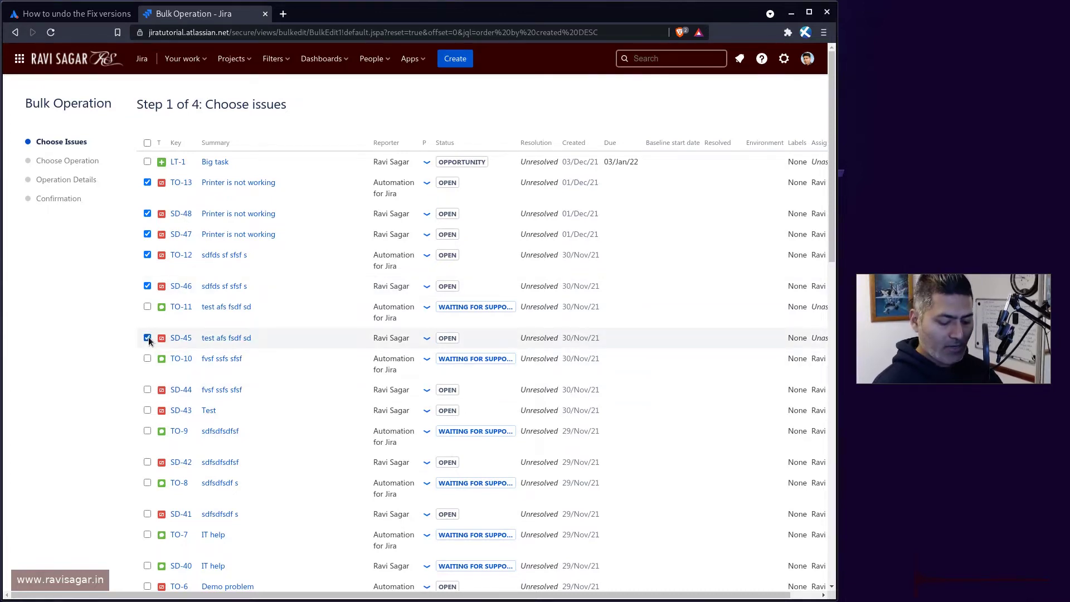
scroll(148, 337, down, 20)
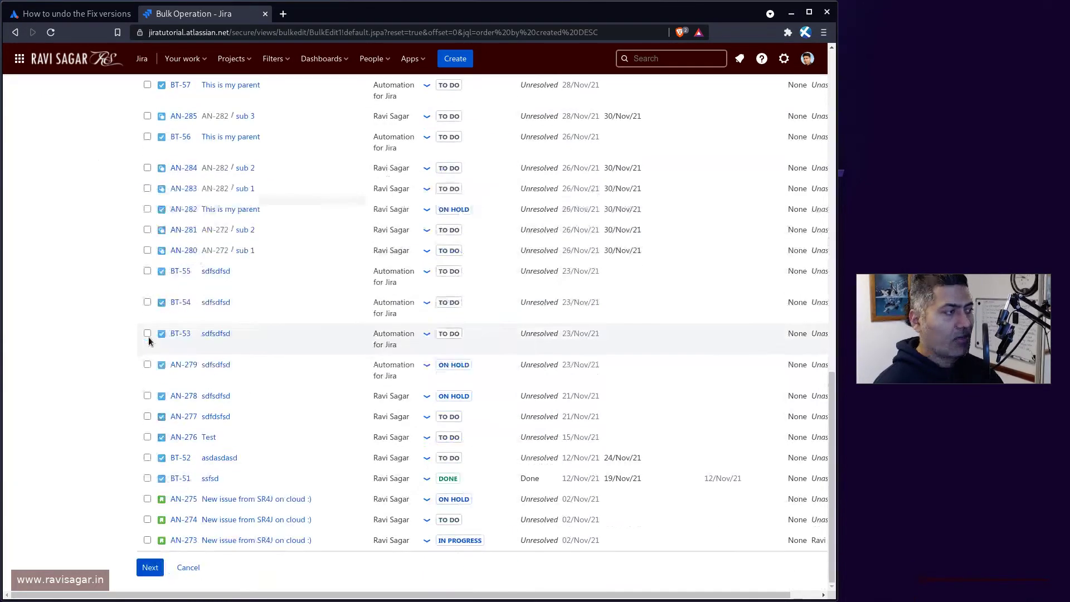
Step: Choose Edit Issues as the bulk operation for the 6 selected issues
click(150, 571)
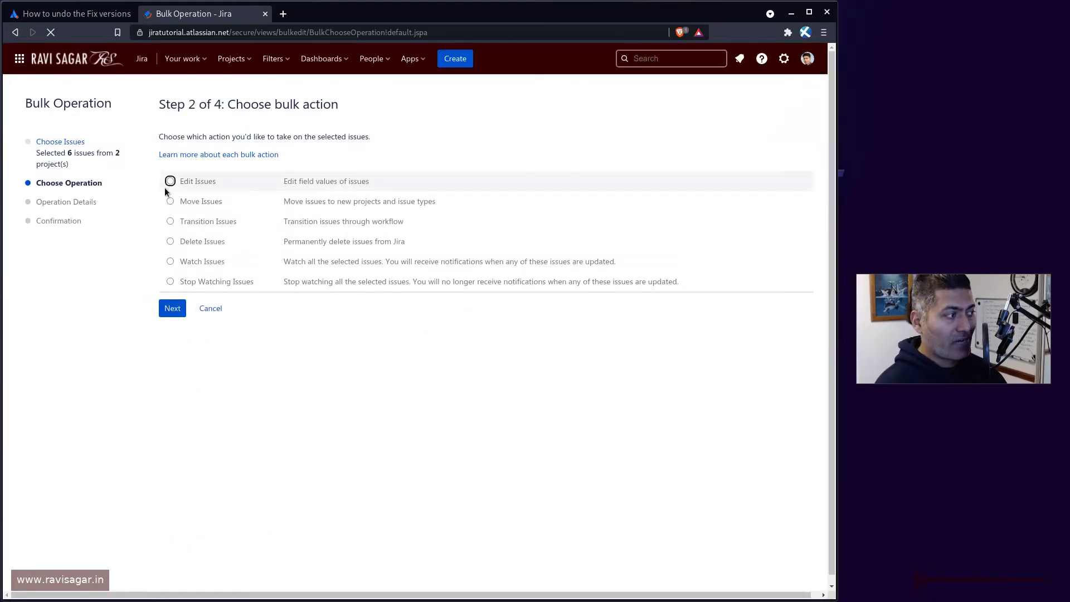
click(172, 183)
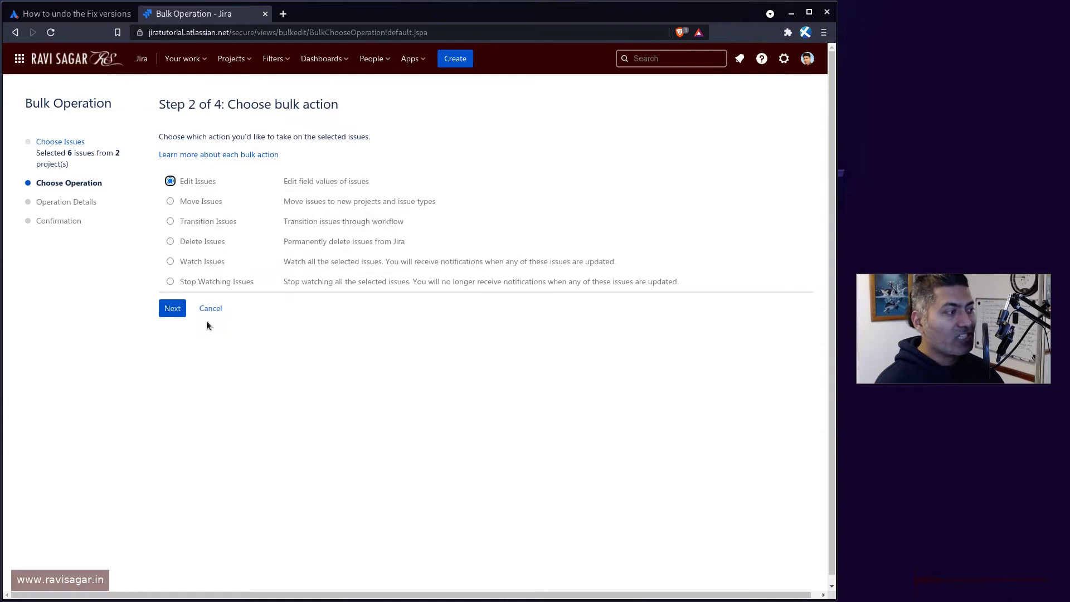
click(183, 312)
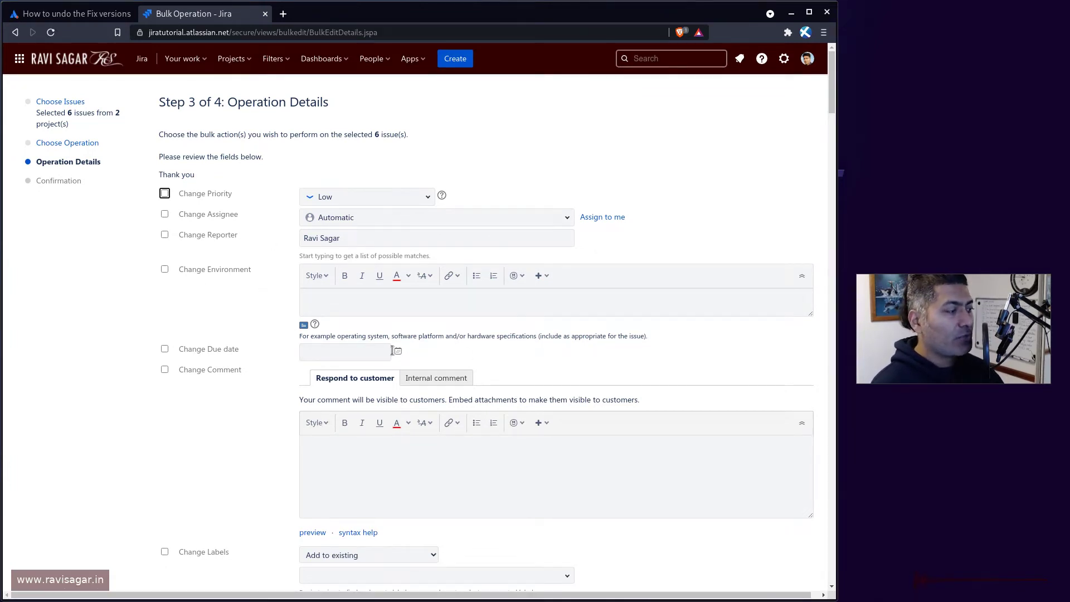
Step: Enable Change Labels in Add to existing mode with labels 2021-12-05_bulk-change and demo-bulk-change-revert
scroll(383, 358, down, 5)
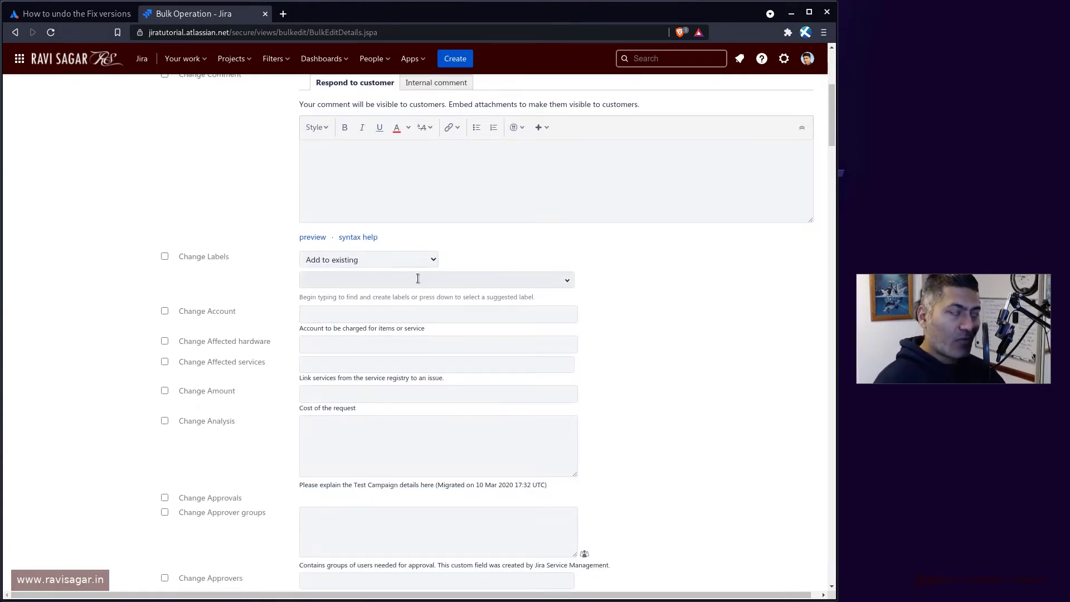
click(418, 278)
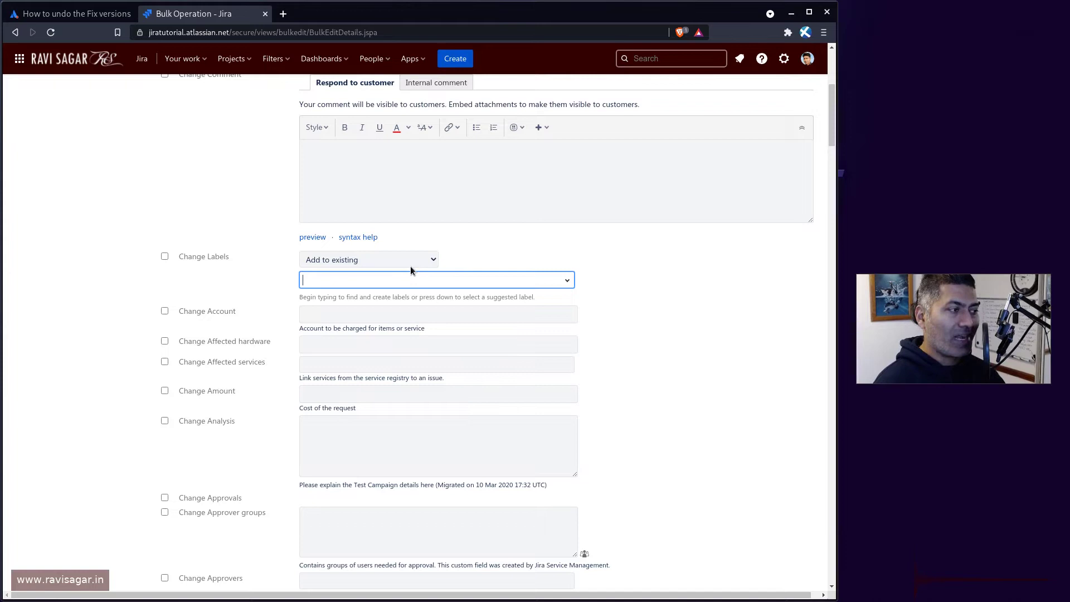
click(165, 256)
click(314, 281)
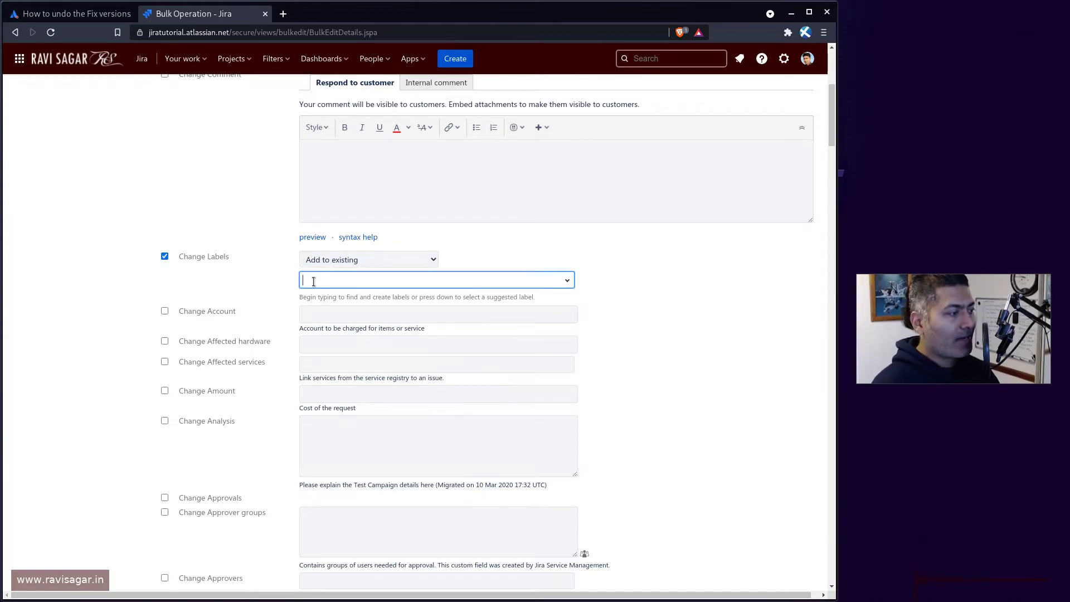
text(2021)
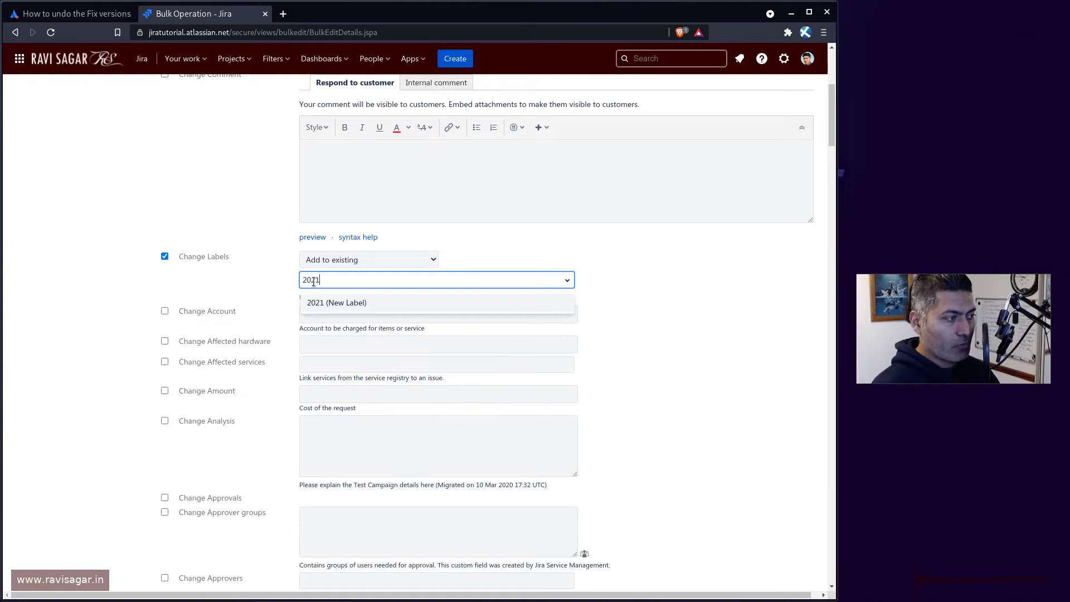
text(-12-)
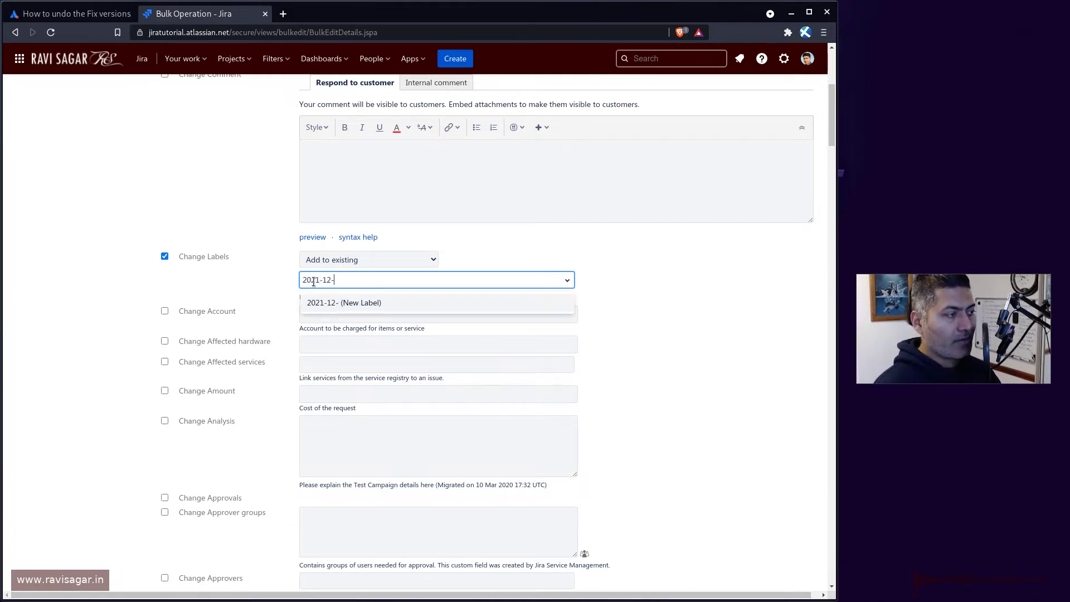
text(05)
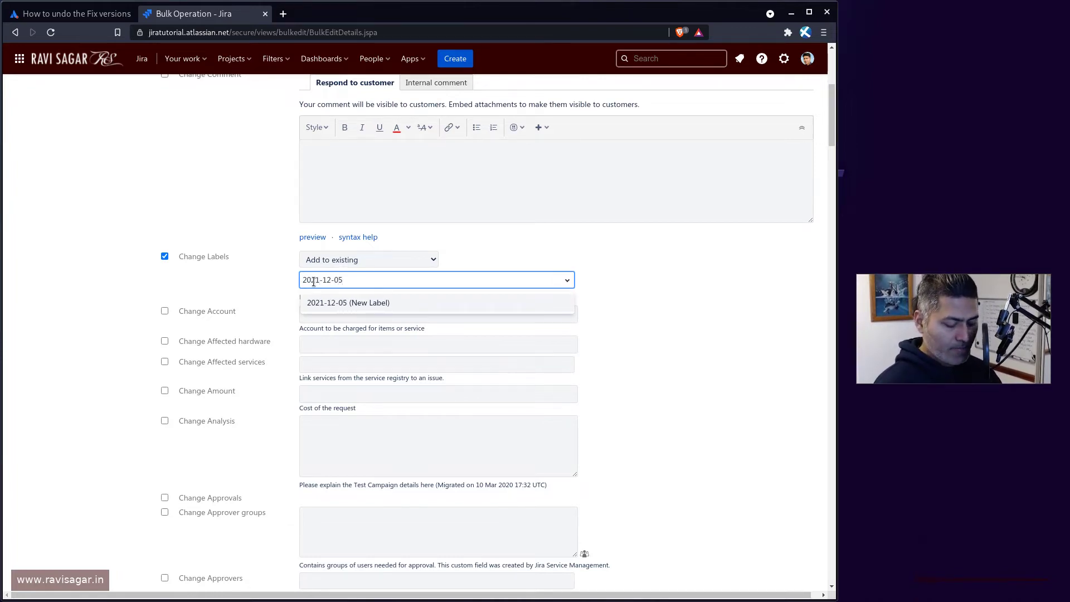
text(_)
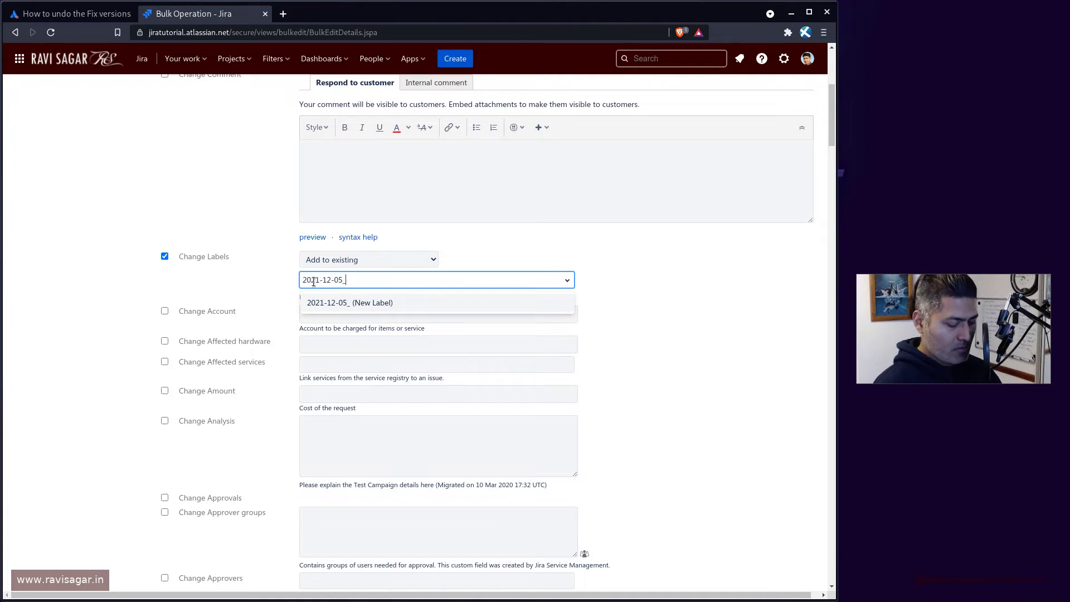
text(bulk)
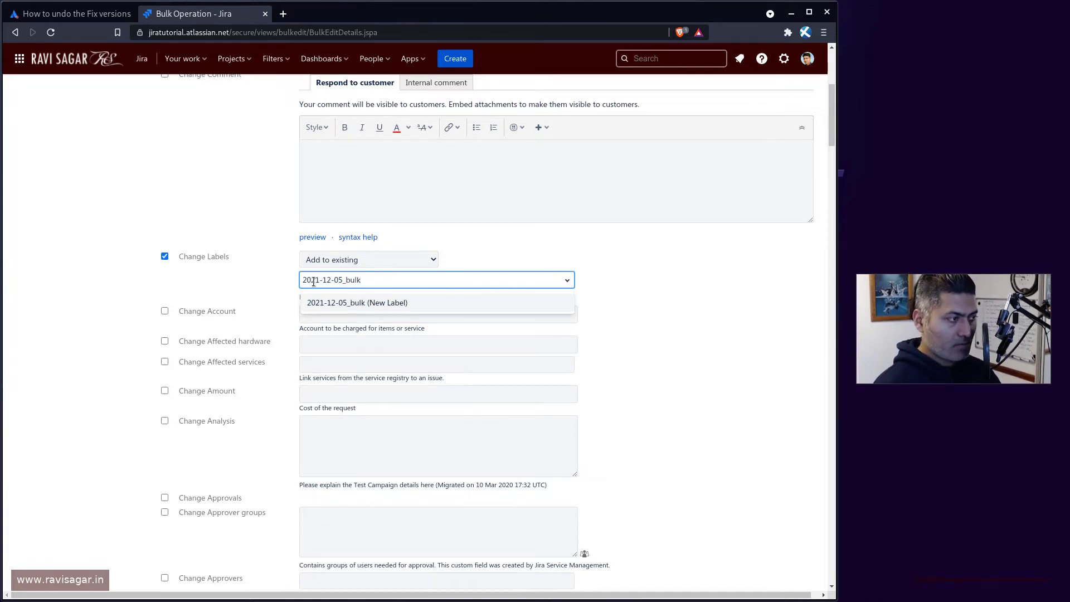
text(-change)
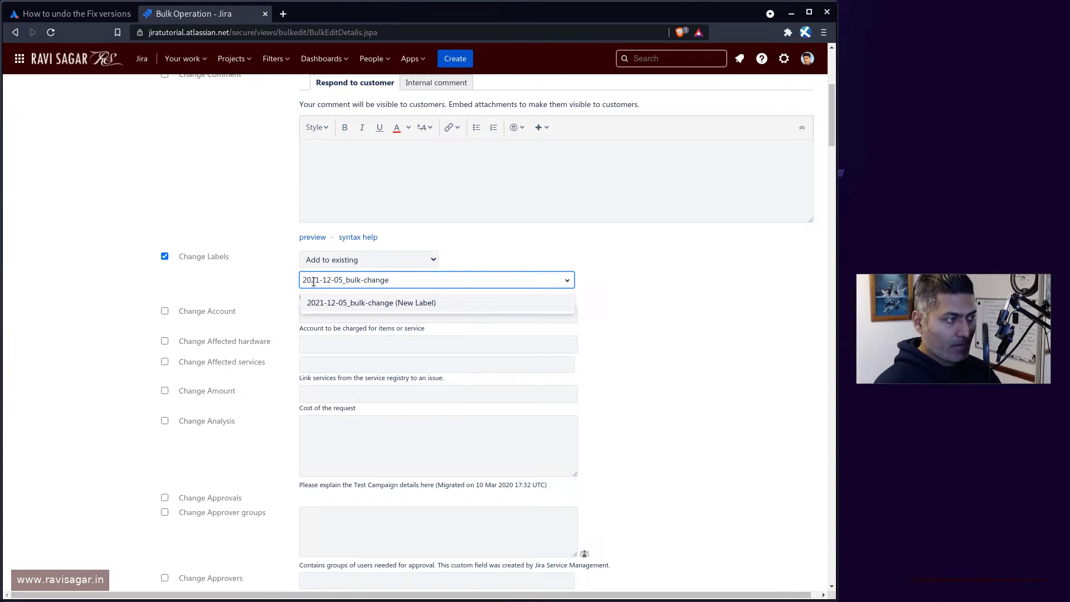
key(Return)
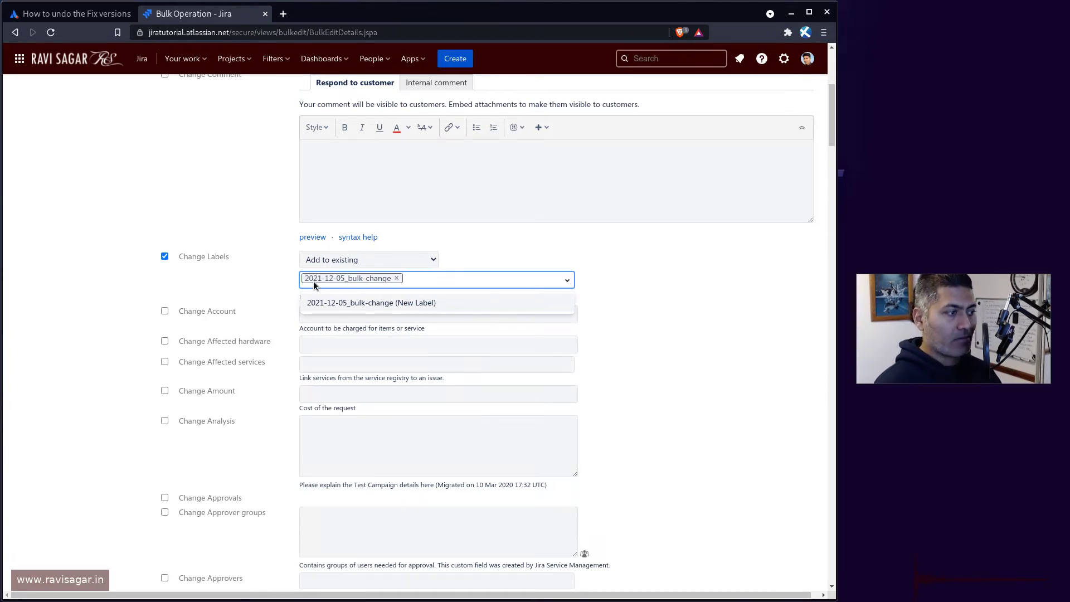
text(demo)
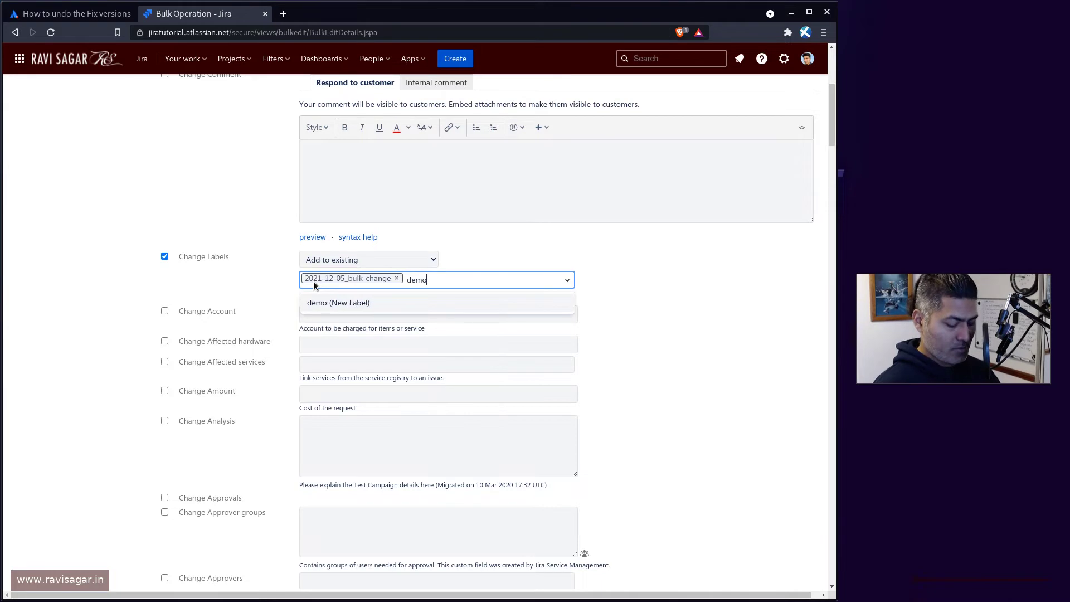
text(-bul)
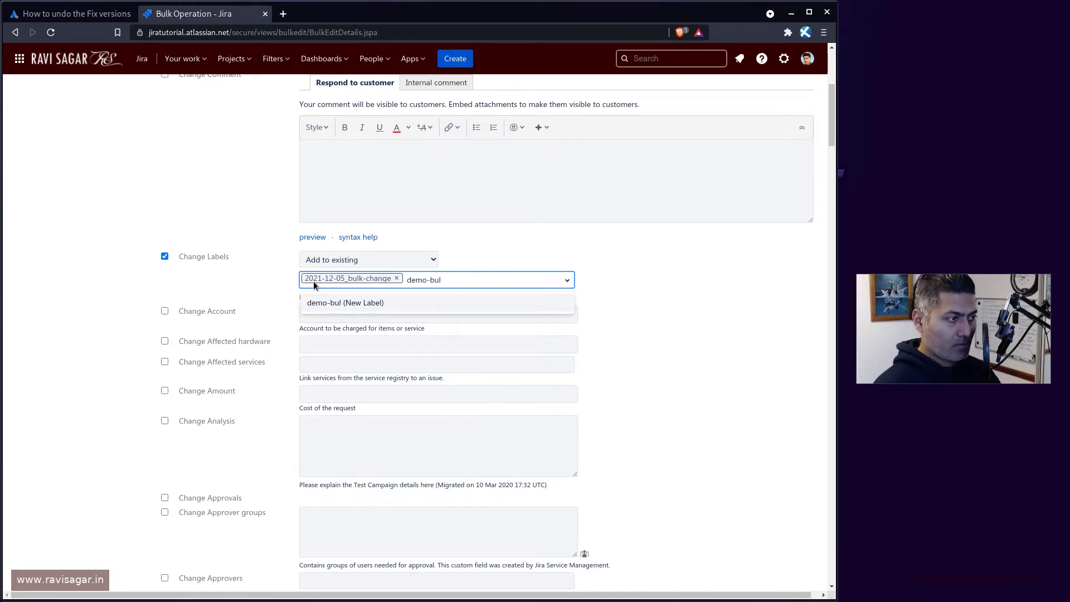
text(k-chan)
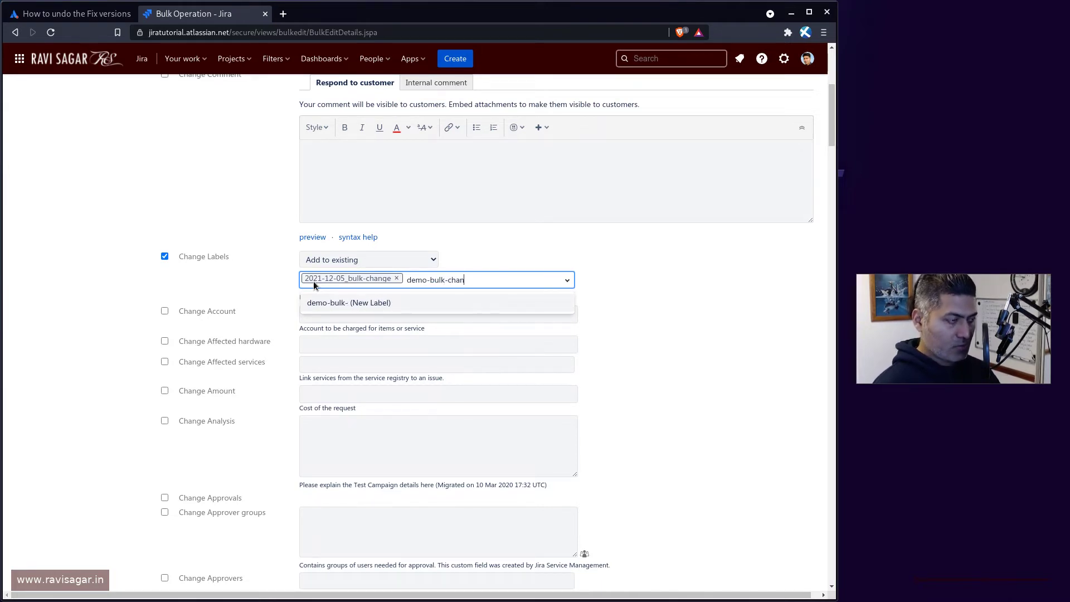
text(ge-revert)
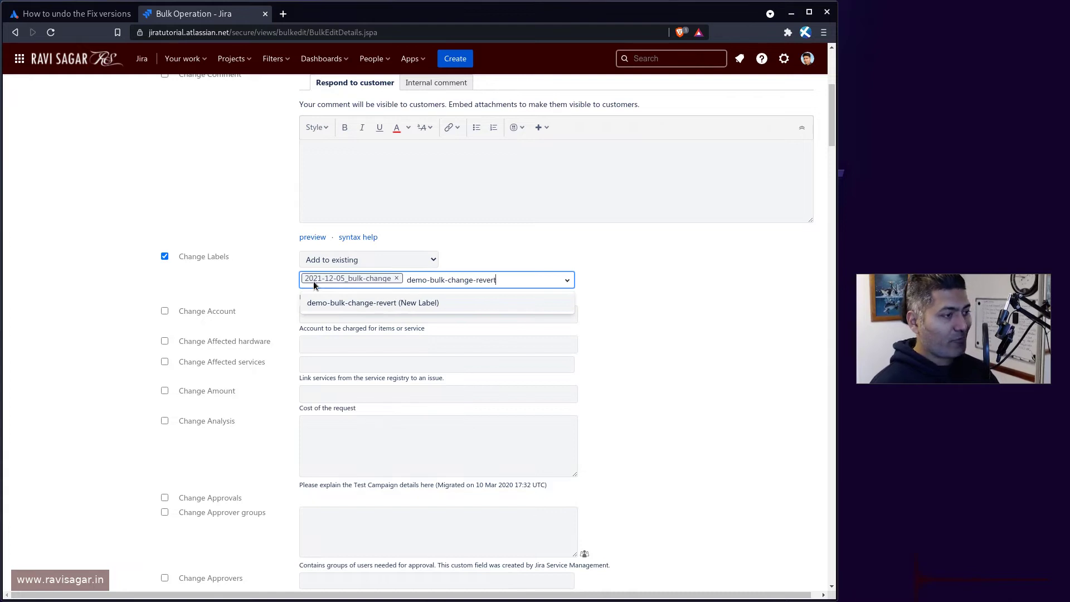
click(338, 303)
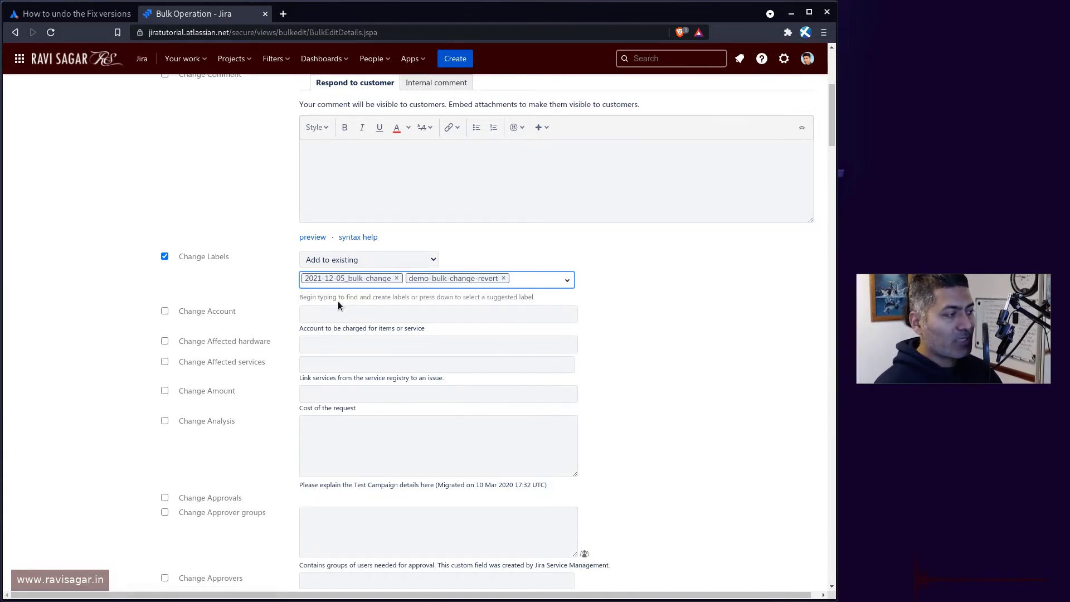
Step: Enable Change Due date and pick 8 December 2021 from the calendar
scroll(350, 308, down, 4)
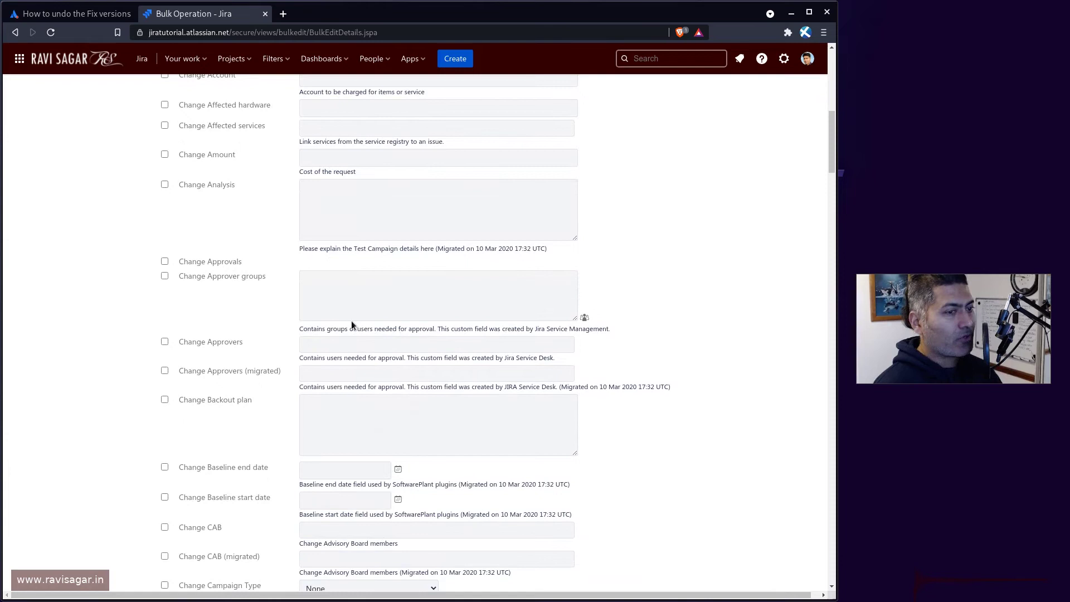
scroll(352, 320, down, 15)
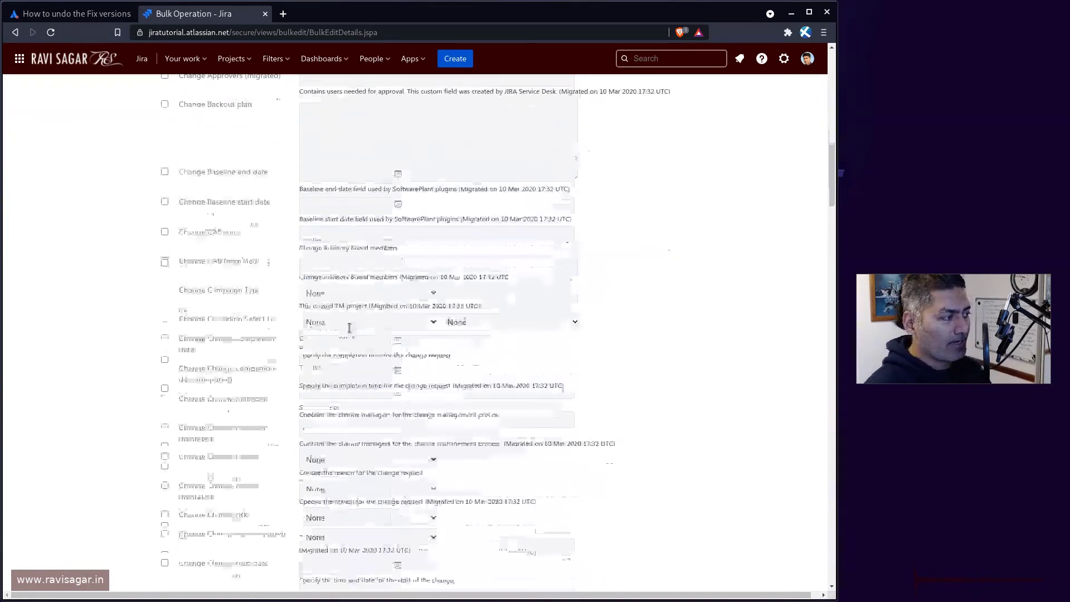
scroll(349, 329, down, 20)
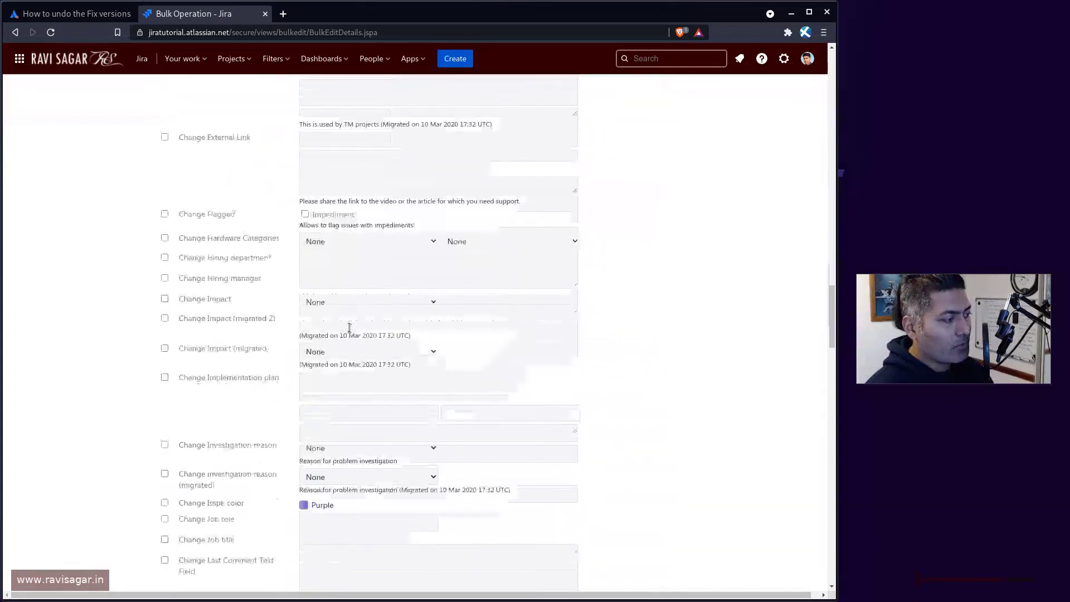
scroll(72, 358, down, 16)
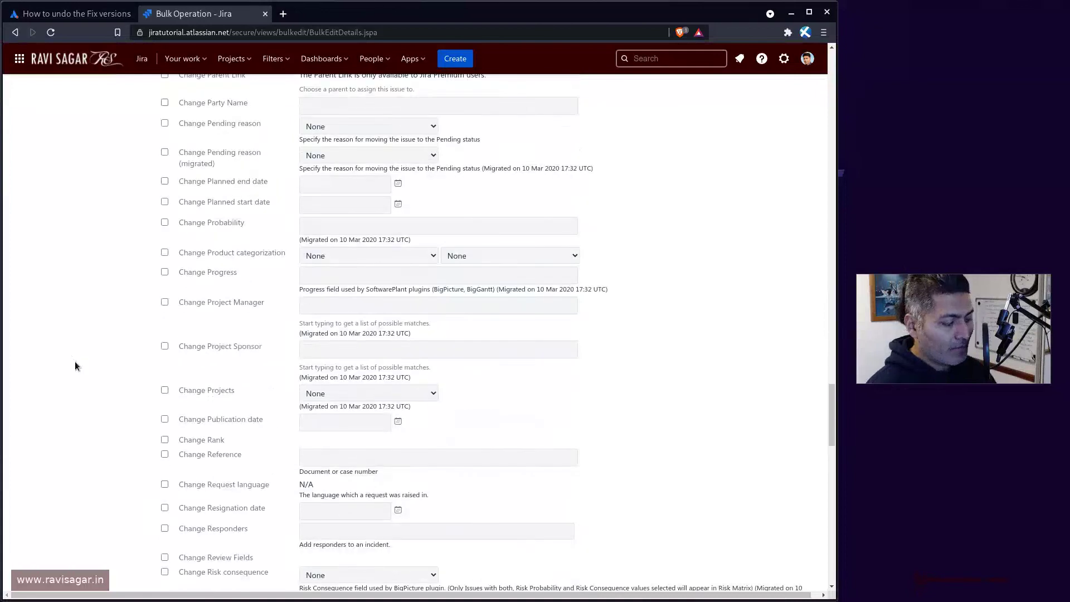
key(Home)
scroll(406, 325, down, 2)
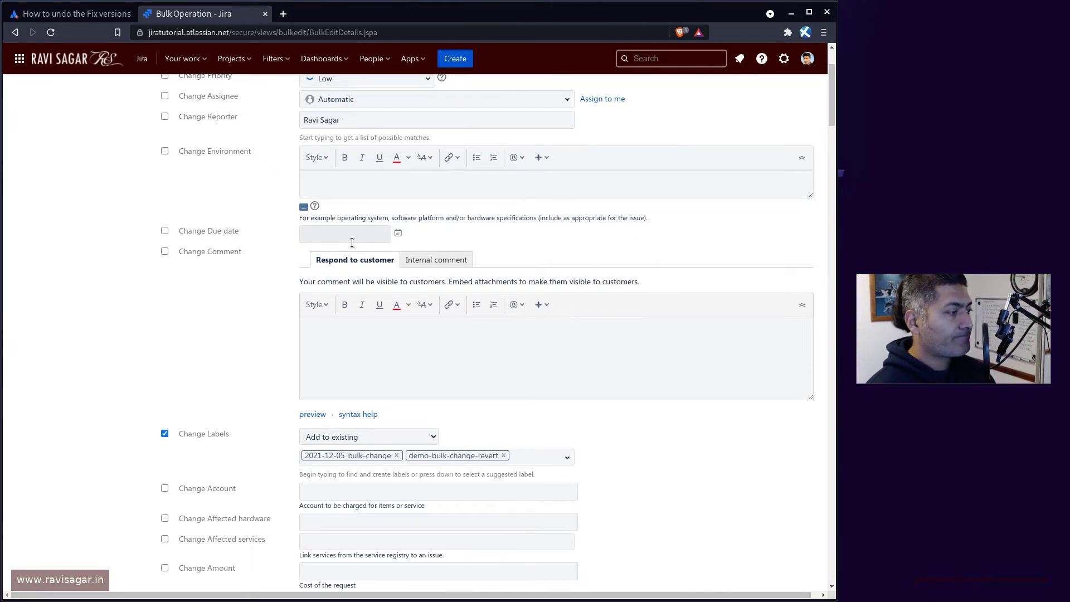
scroll(298, 230, down, 1)
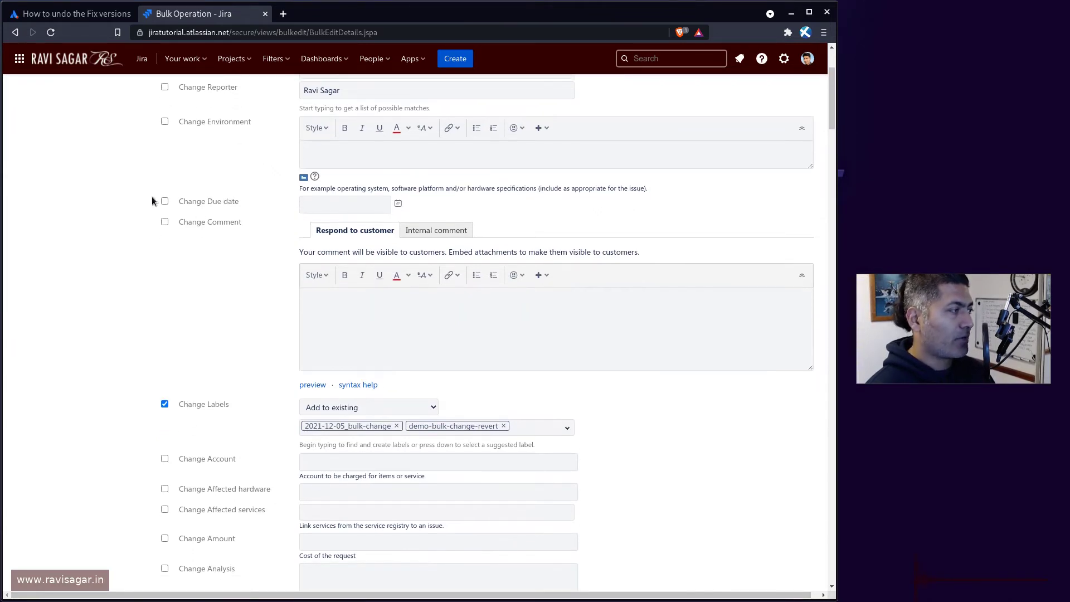
click(398, 204)
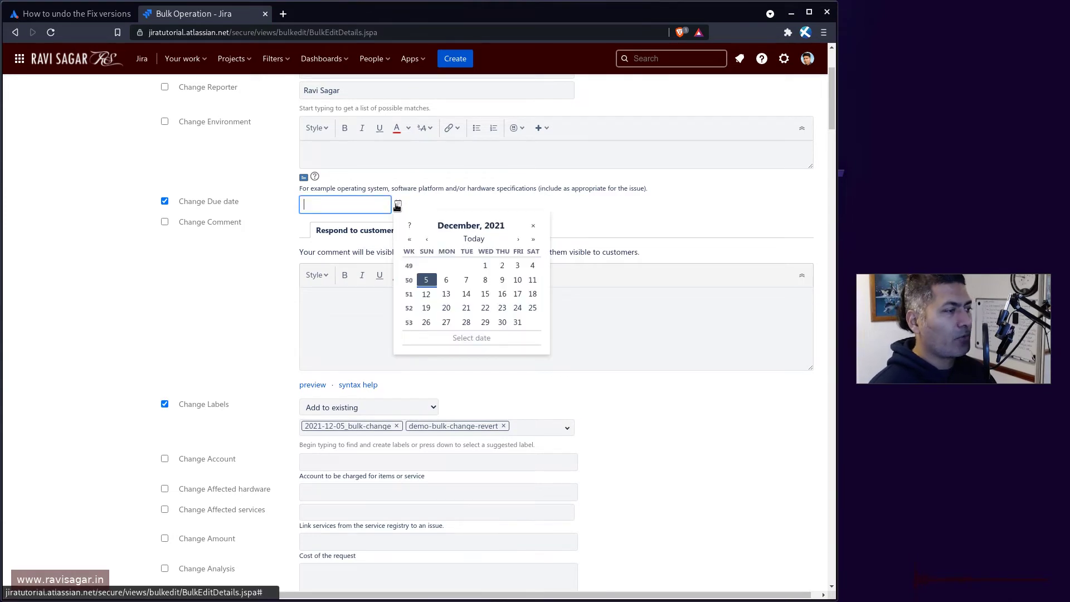
click(485, 280)
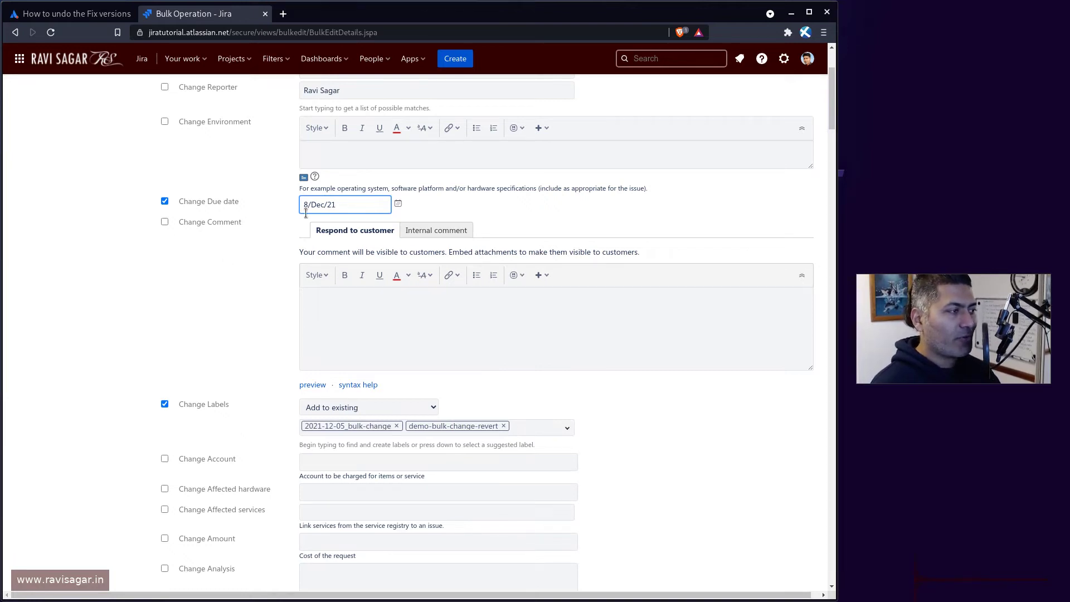
scroll(161, 293, down, 5)
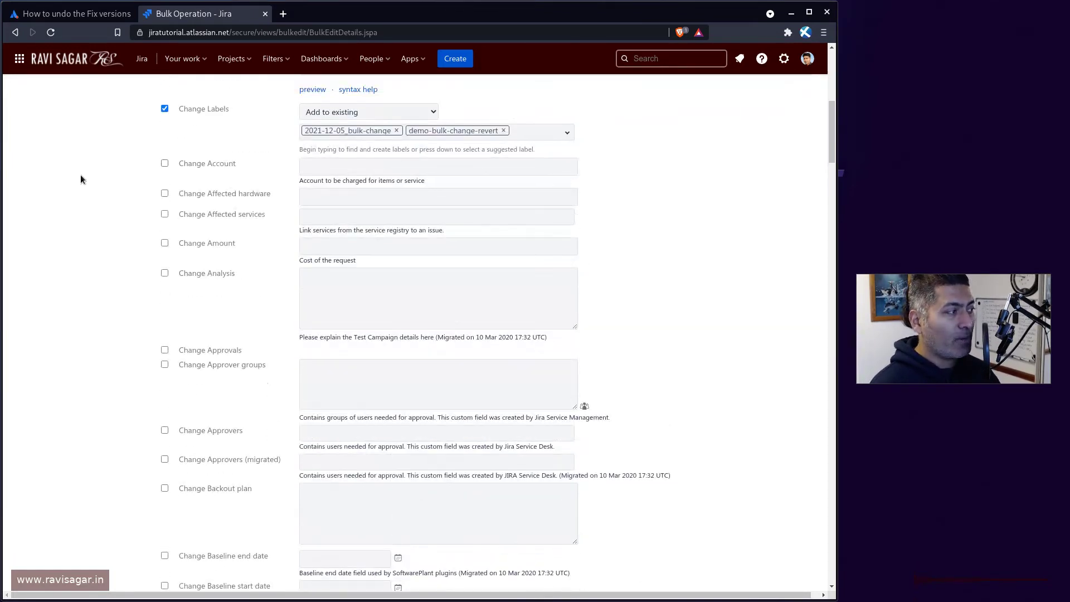
key(End)
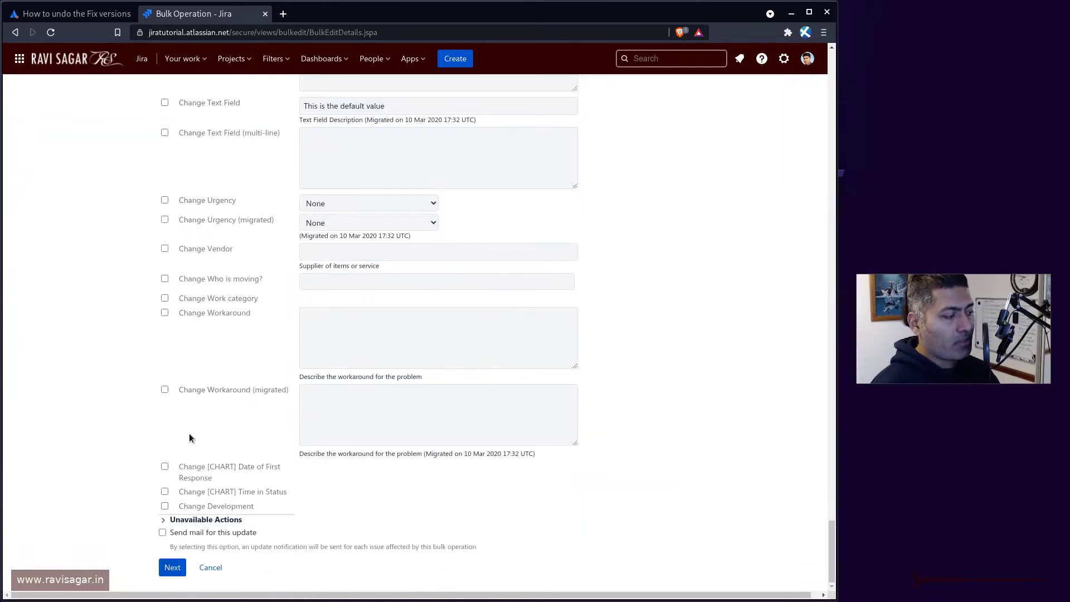
Step: Open SD-45 and TO-12 in background tabs and confirm the bulk edit of all 6 issues
click(182, 567)
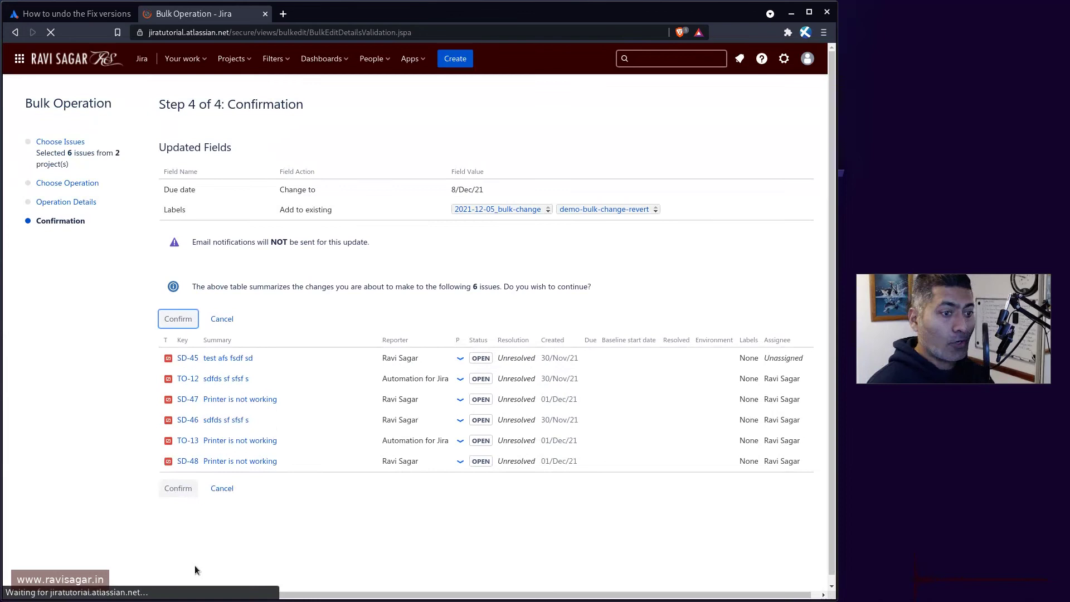
middle_click(194, 360)
middle_click(190, 379)
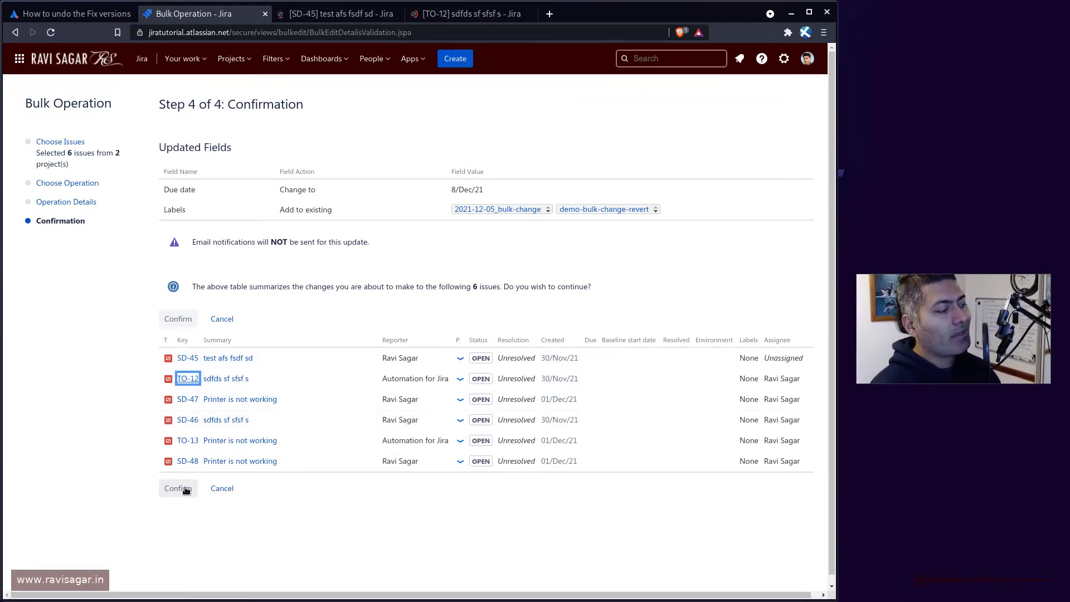
click(186, 490)
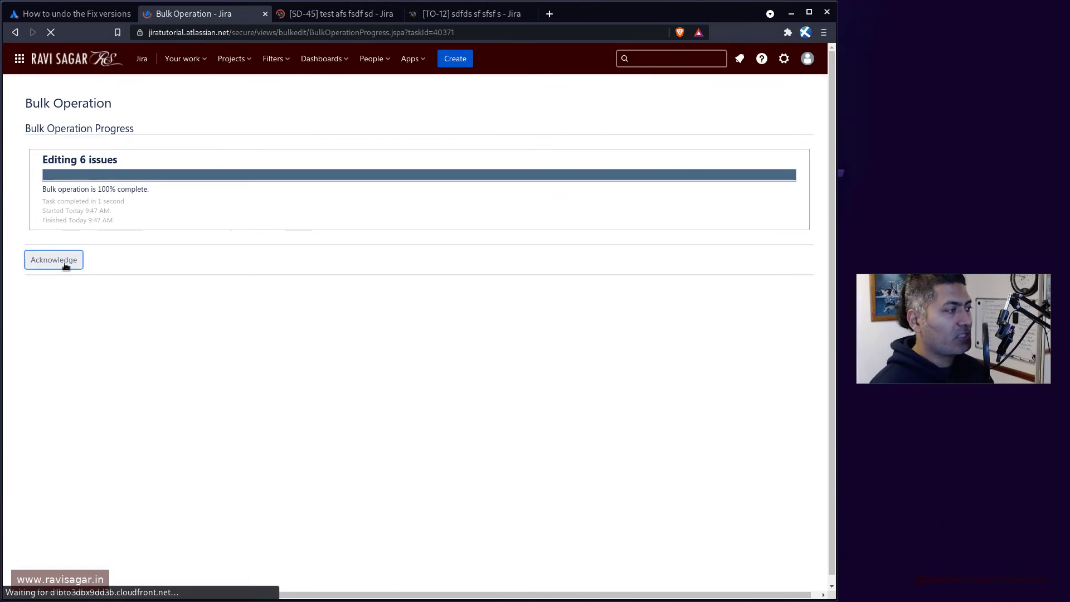
Step: Check the SD-45 and TO-12 pages, then switch the issue search to JQL mode
key(ctrl+Tab)
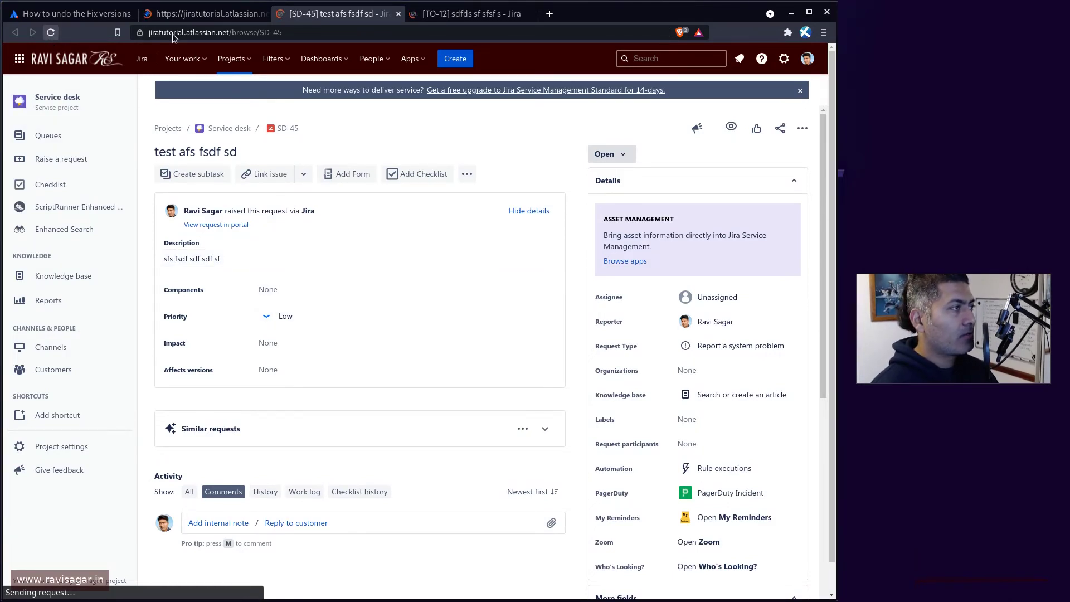
key(ctrl+Tab)
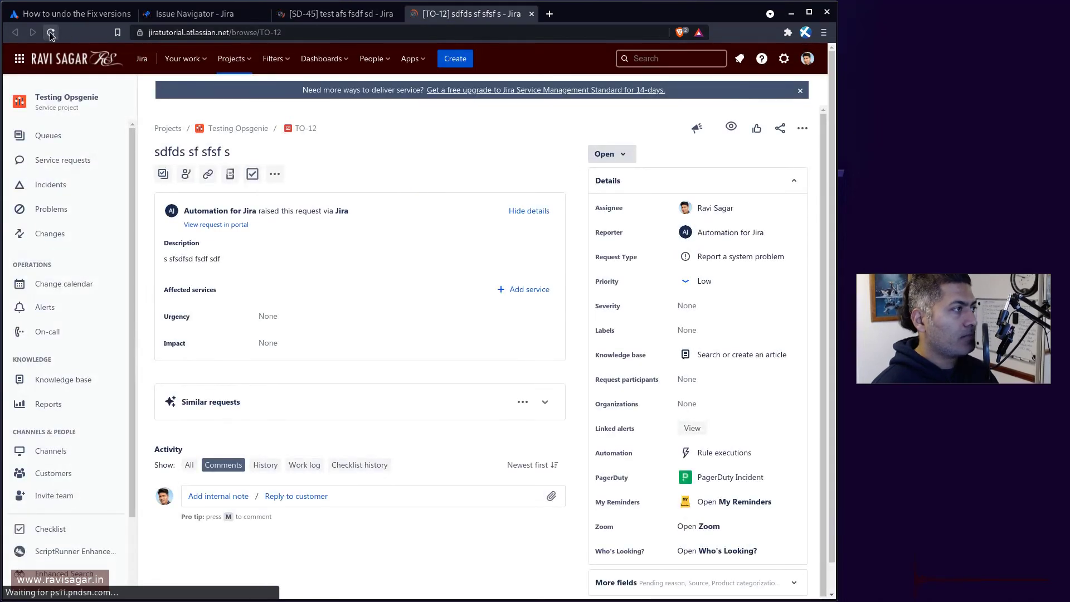
click(341, 17)
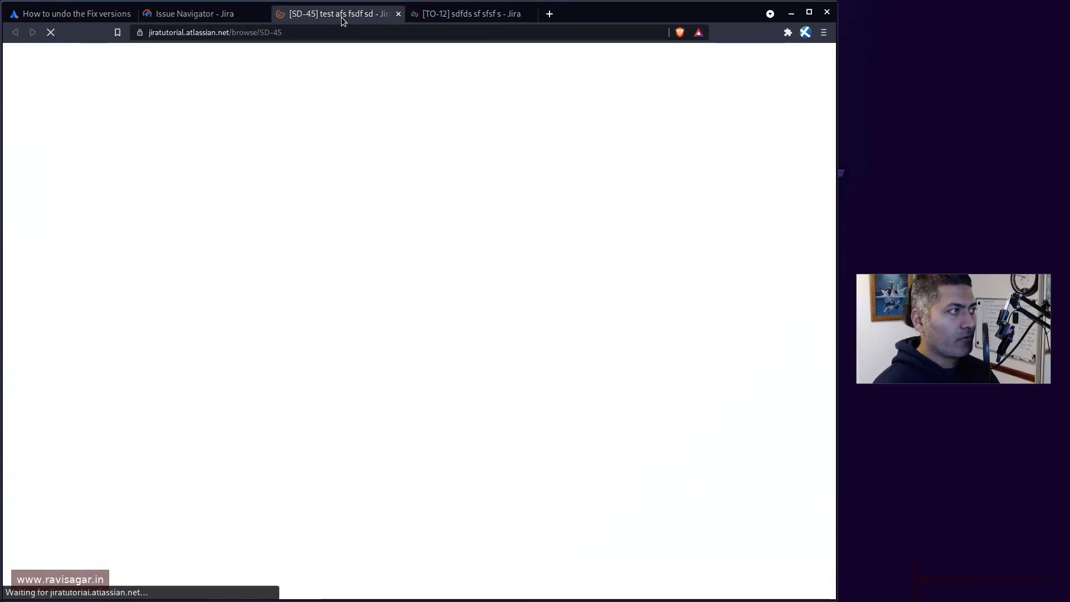
click(222, 14)
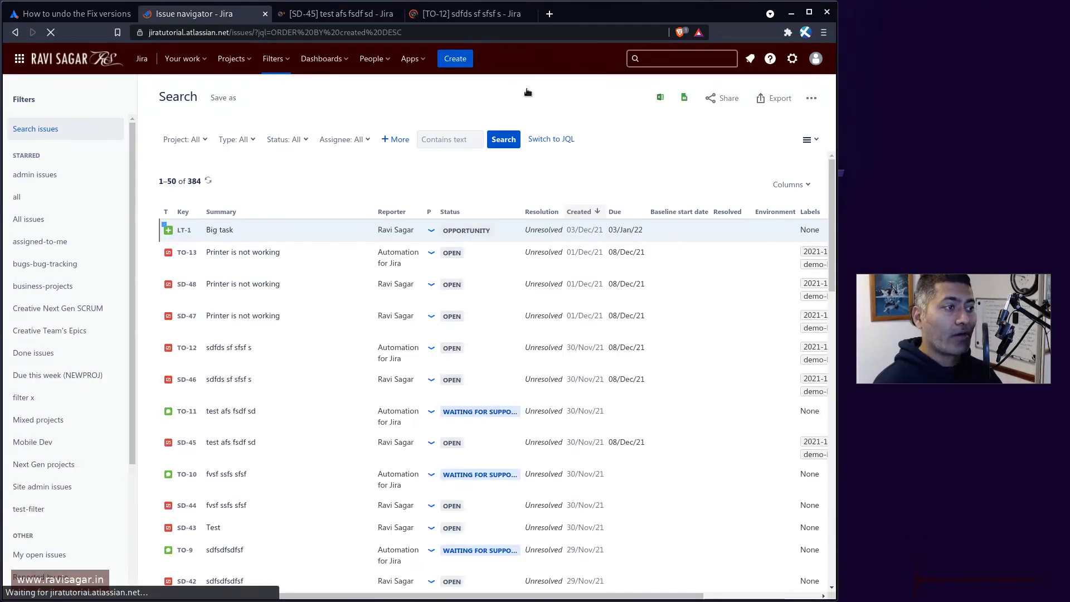
click(551, 138)
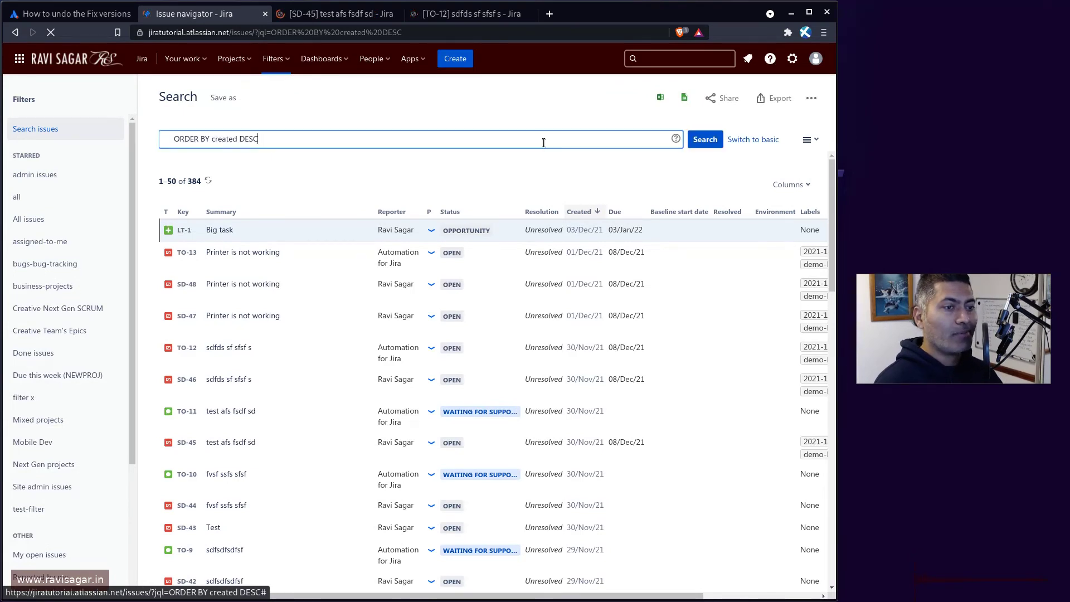
Step: From SD-45's Labels field, search all issues labelled 2021-12-05_bulk-change
click(368, 15)
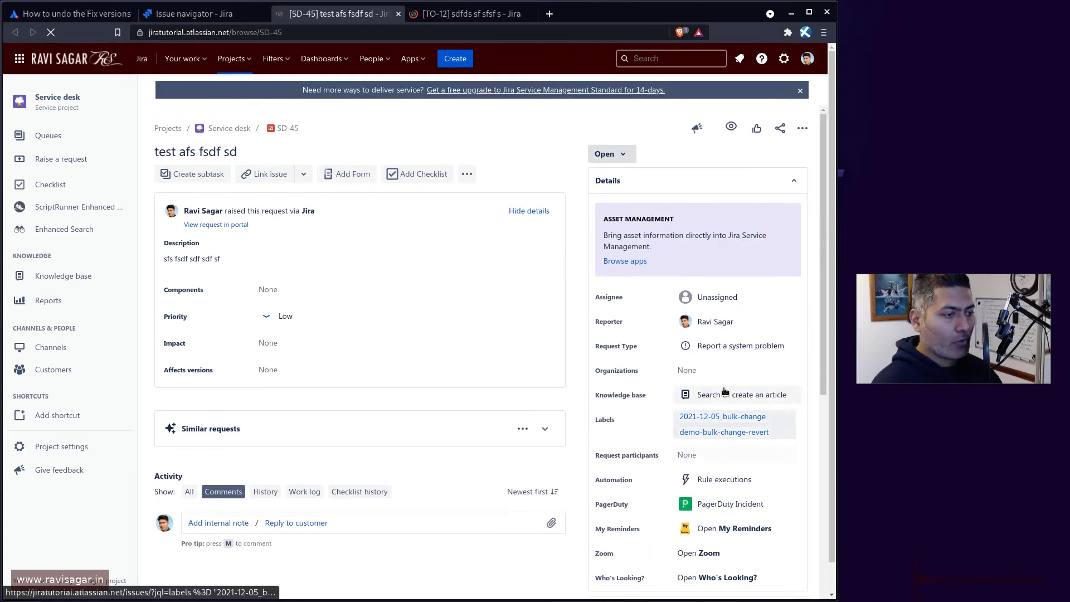
click(728, 419)
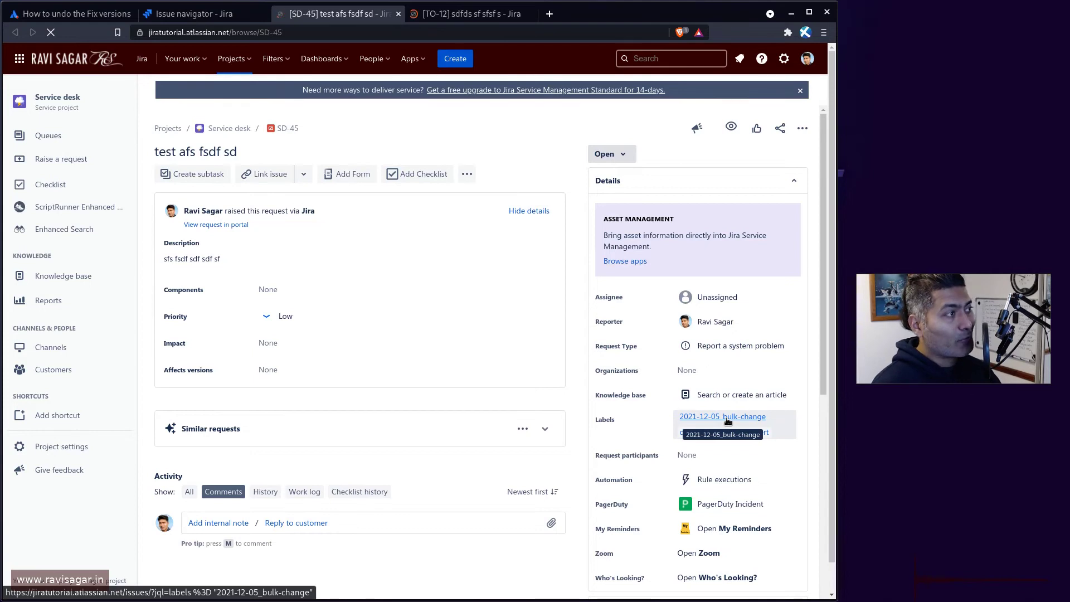